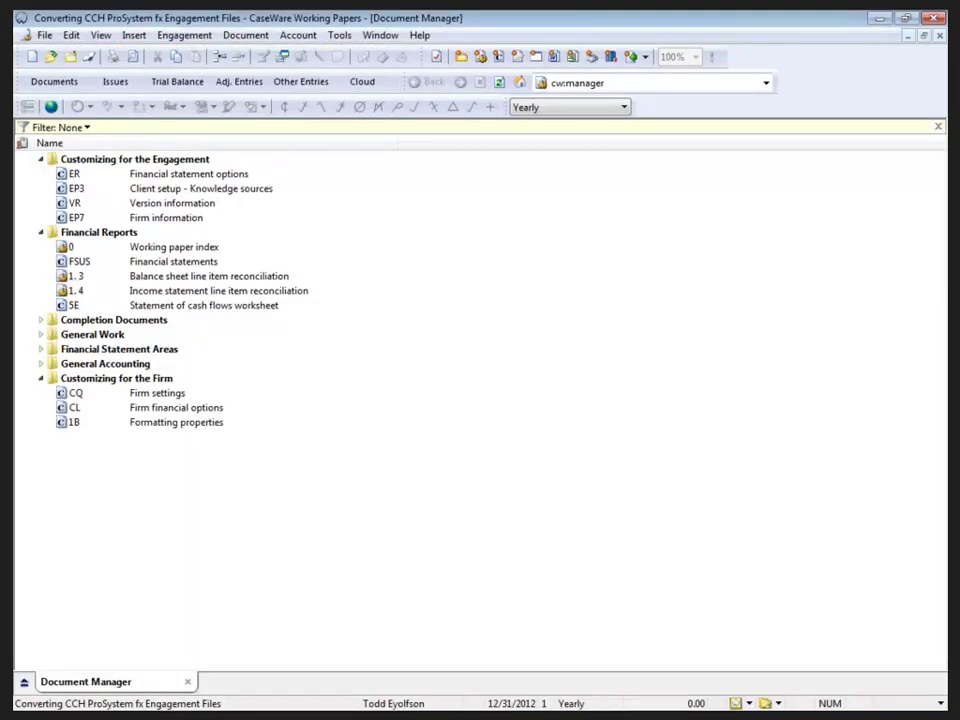
- Open File > Import > Working Paper Software to convert a client file from other software
click(45, 36)
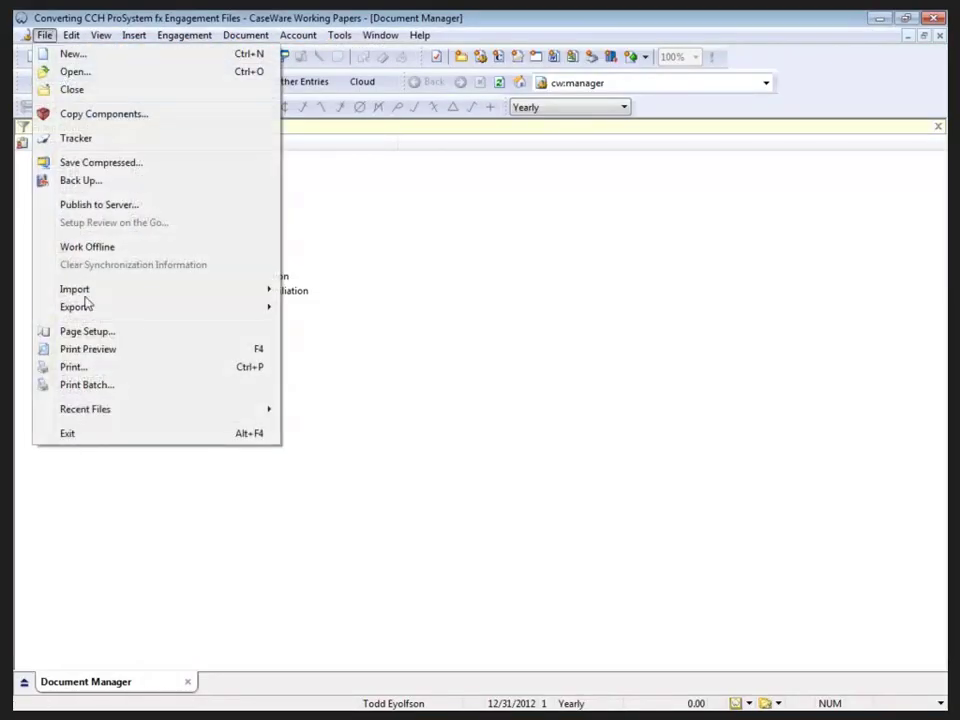
mouse_move(96, 292)
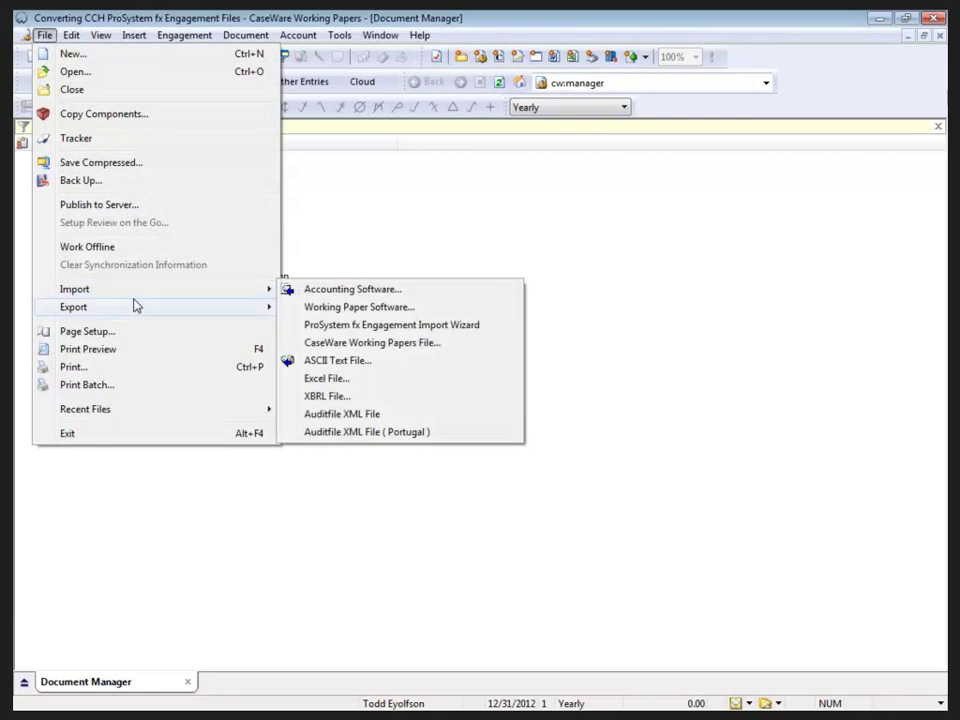
click(348, 310)
- Keep ProSystem fx Engagement as the Convert From source, version 6.1/6.5/6.8/6.9/6.11
click(506, 240)
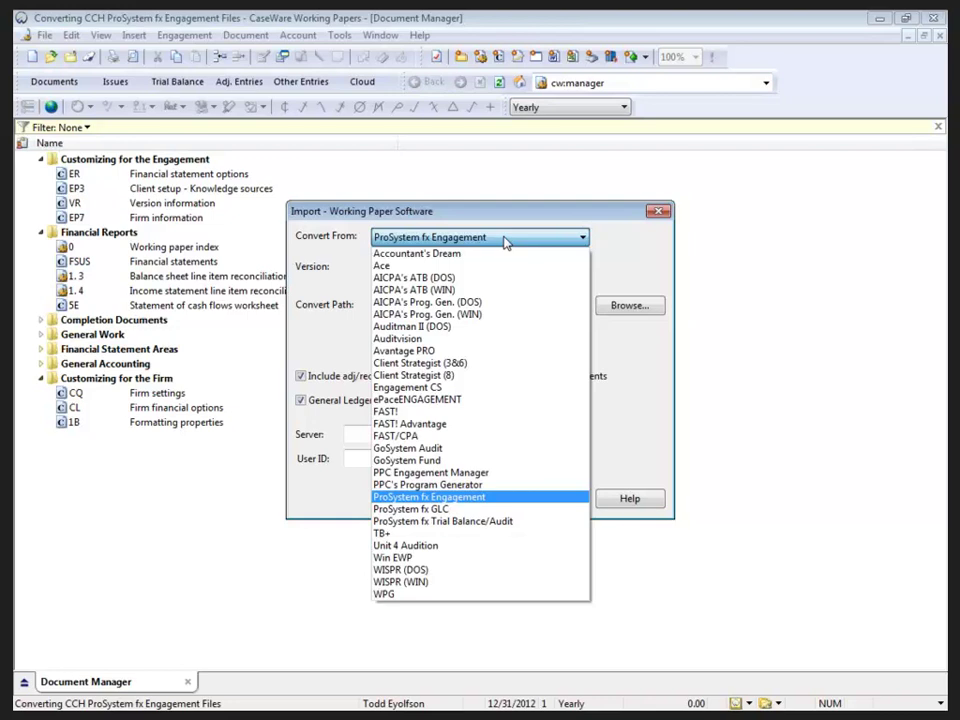
click(505, 240)
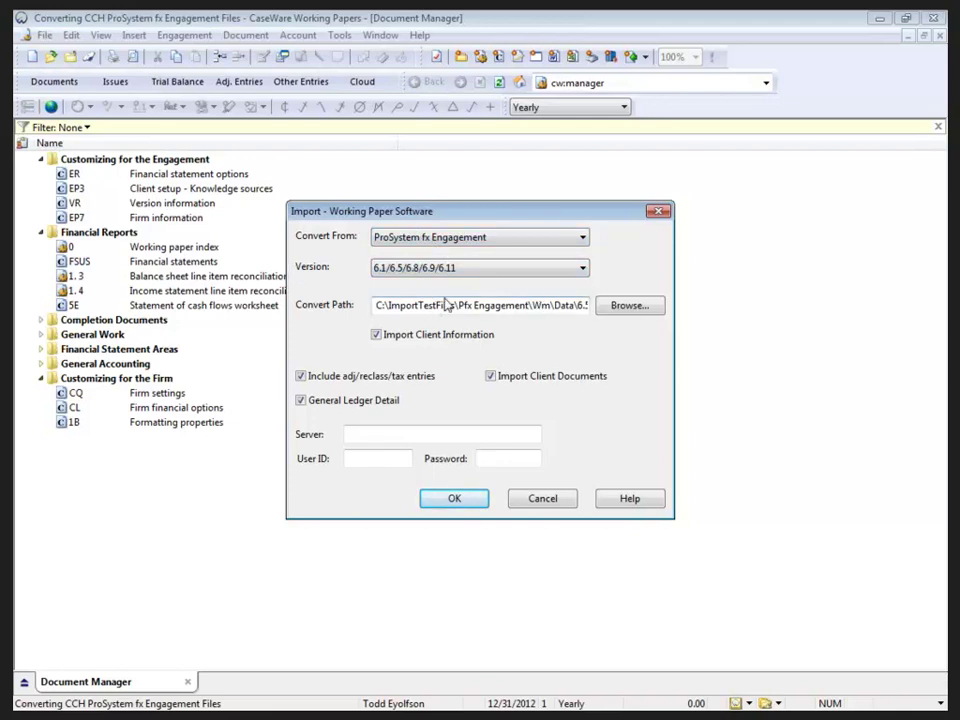
- Point the Convert Path at the binder's GUID folder and start the conversion
drag(456, 305, 596, 312)
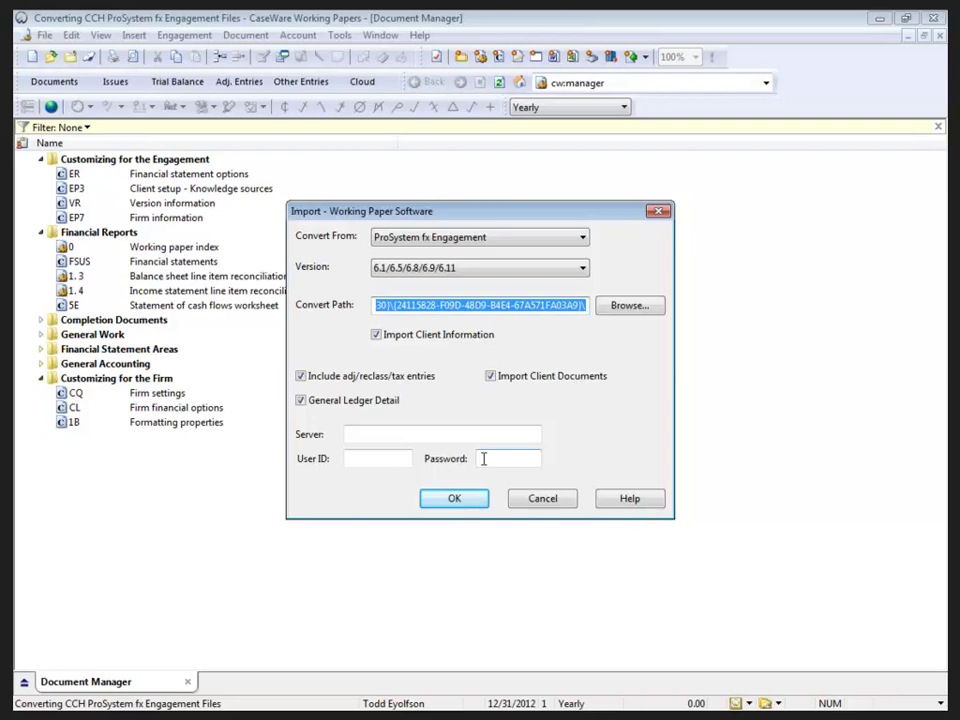
click(456, 500)
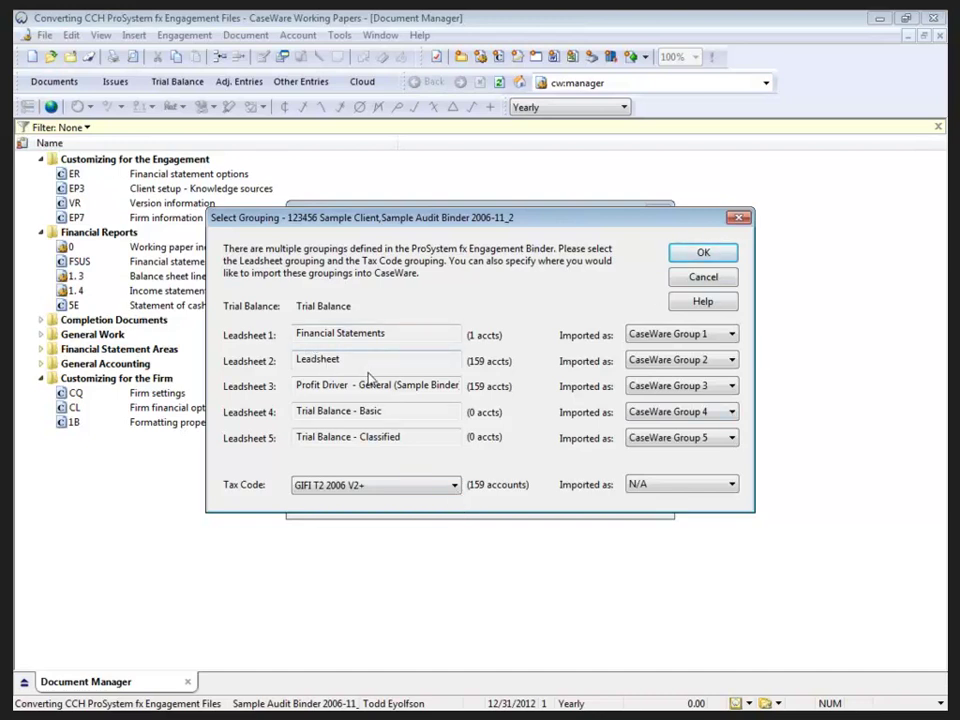
- Map Leadsheet to CaseWare Group 1, leave Financial Statements and Tax Code as N/A, and import
click(666, 360)
click(664, 388)
click(700, 336)
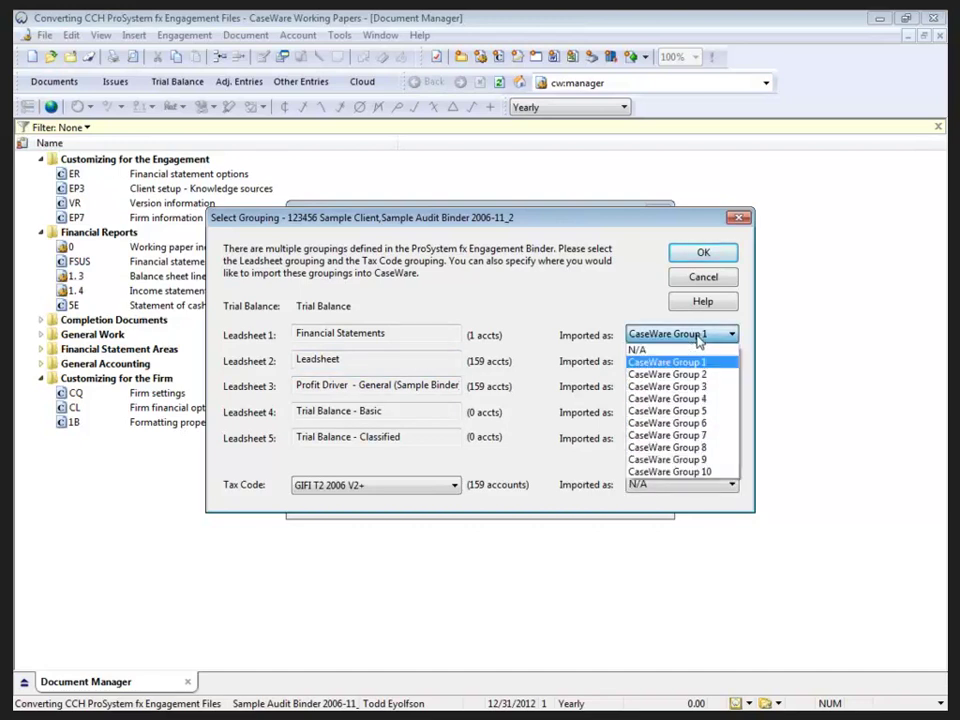
click(660, 347)
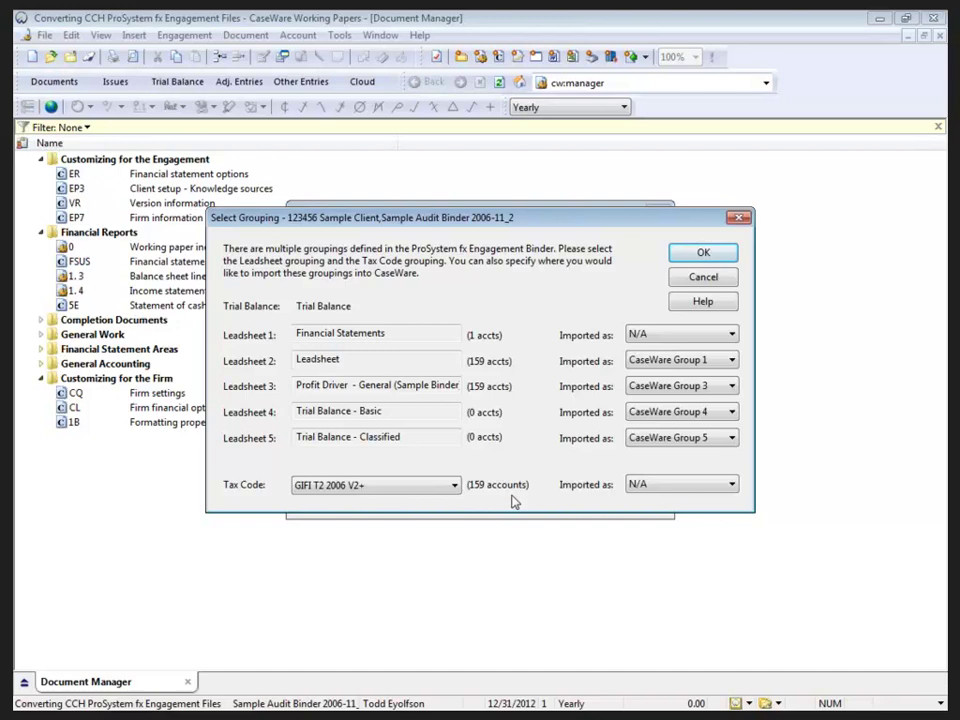
click(633, 485)
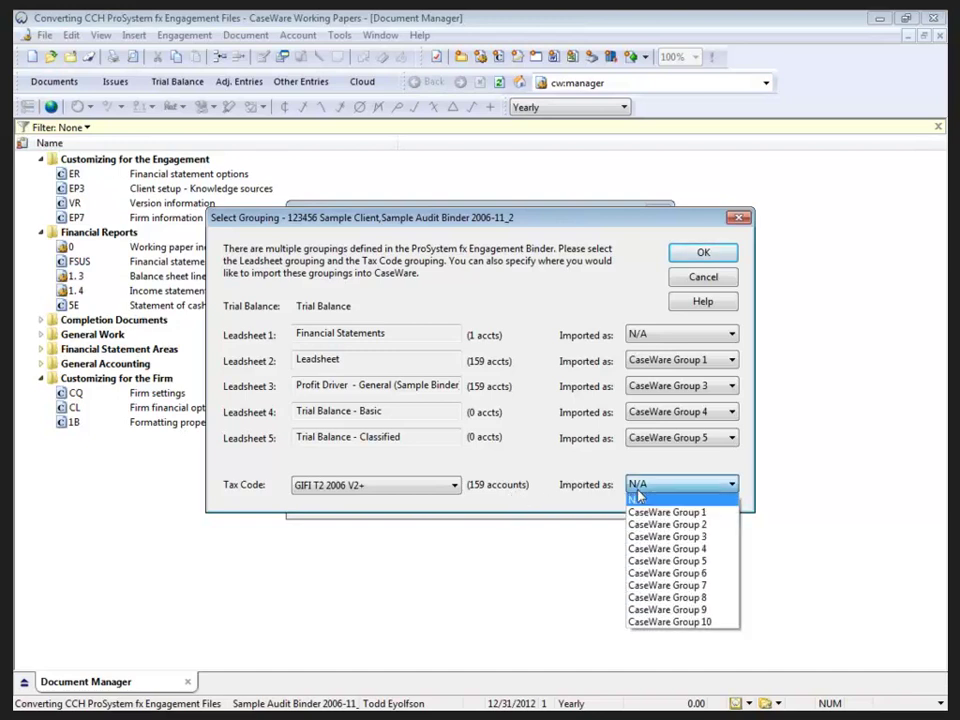
click(636, 482)
click(703, 252)
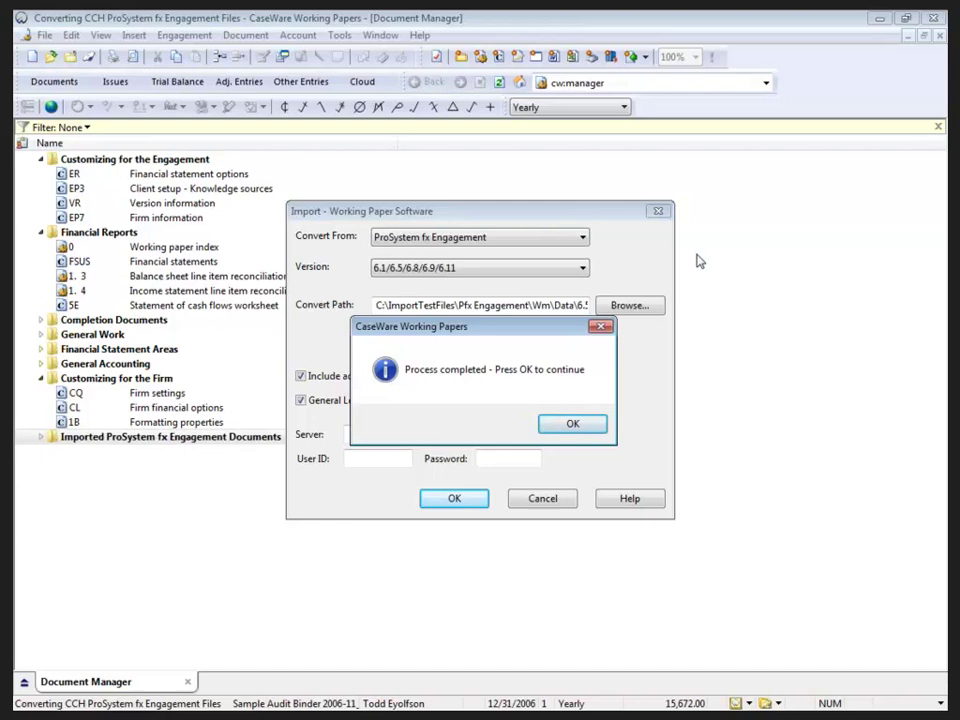
- Dismiss the completion message, browse the imported ProSystem fx documents, then open the Working Trial Balance
click(574, 424)
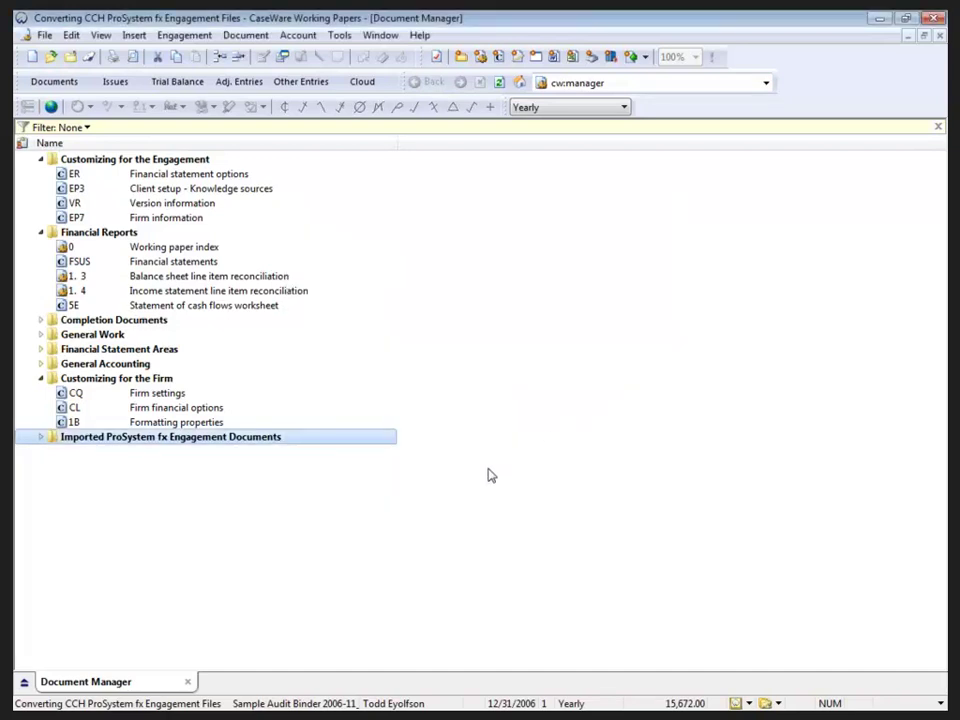
click(40, 437)
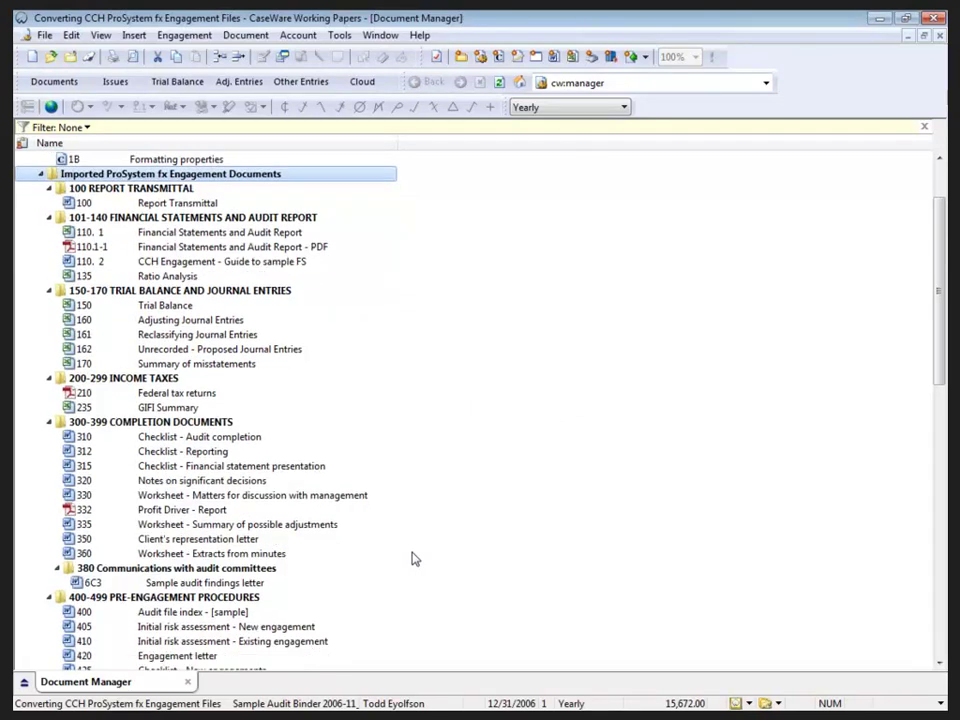
scroll(415, 558, down, 8)
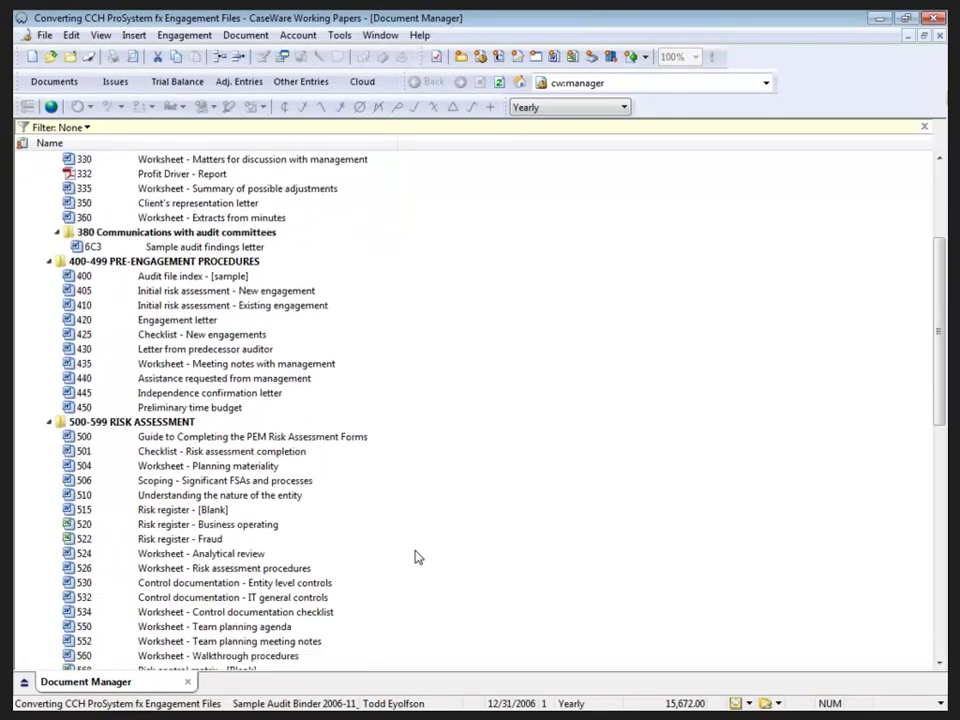
scroll(415, 558, down, 3)
scroll(221, 435, up, 7)
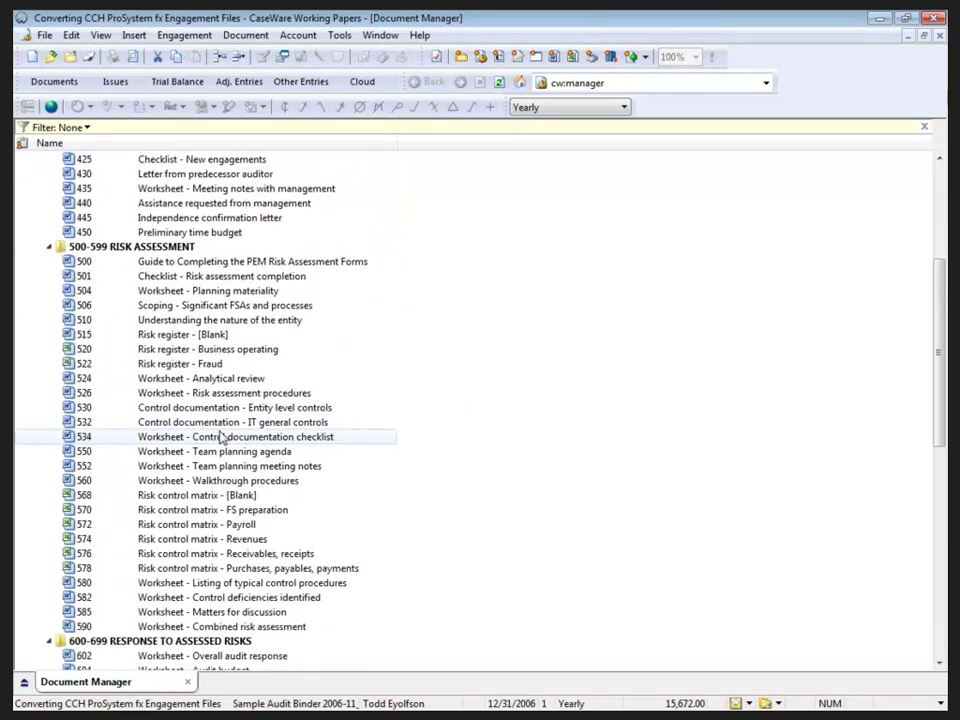
scroll(228, 443, up, 7)
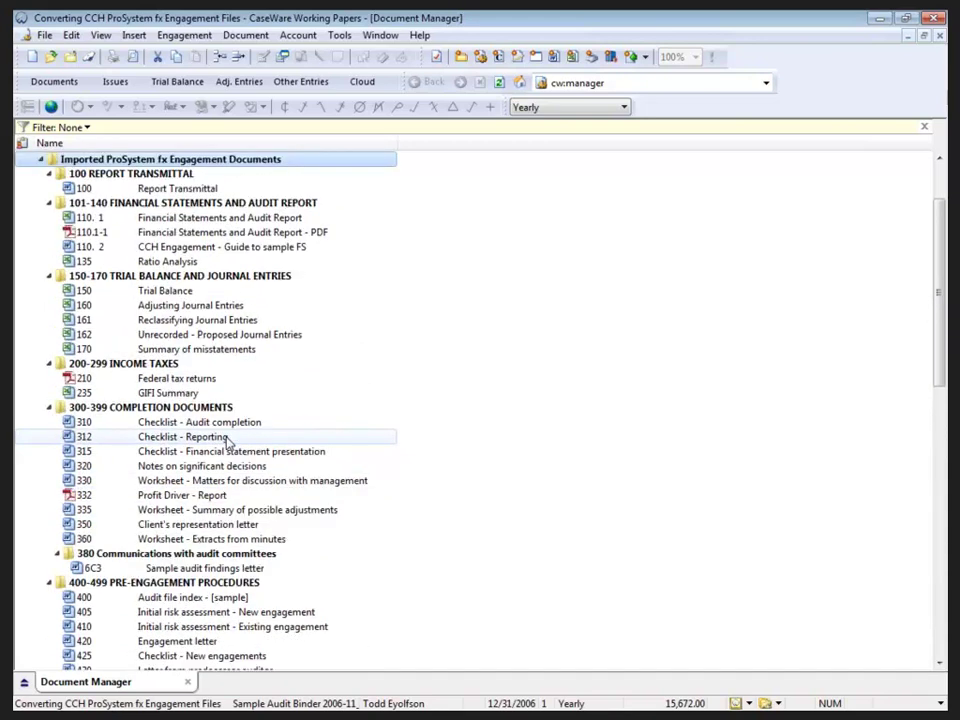
scroll(243, 443, up, 3)
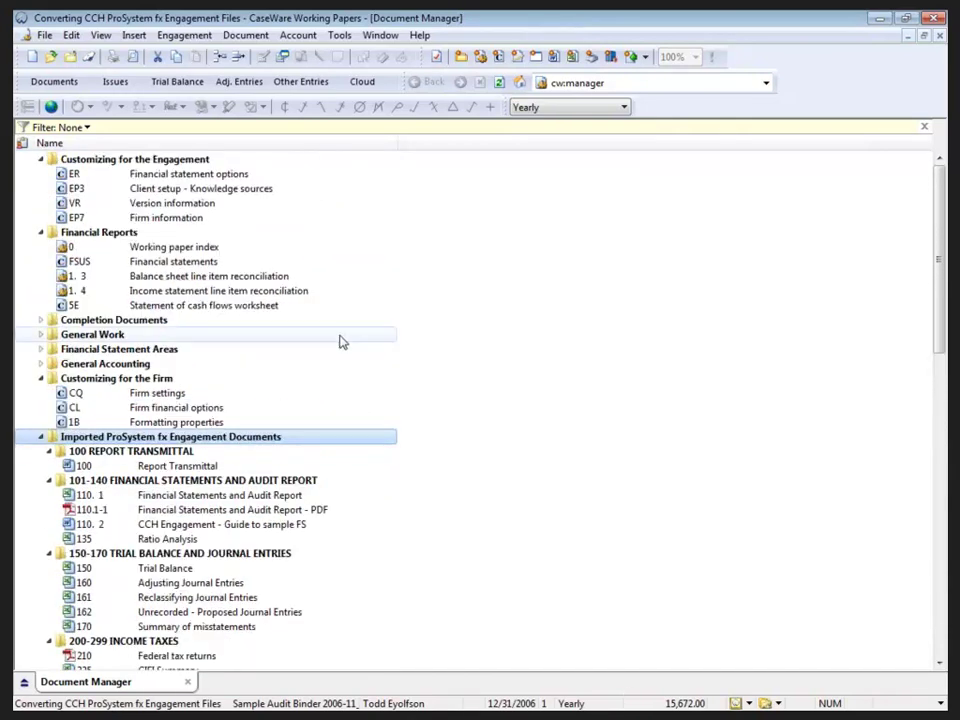
click(177, 81)
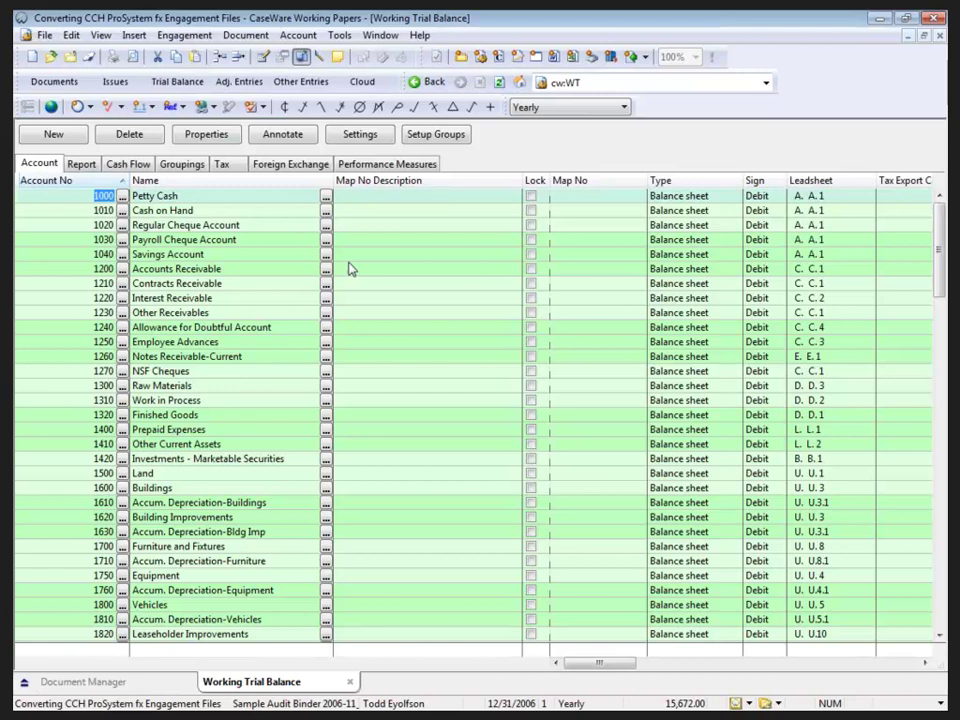
- Run Automap Now under Tools > Options > Mapping > Autofill to assign map numbers
drag(634, 664, 712, 661)
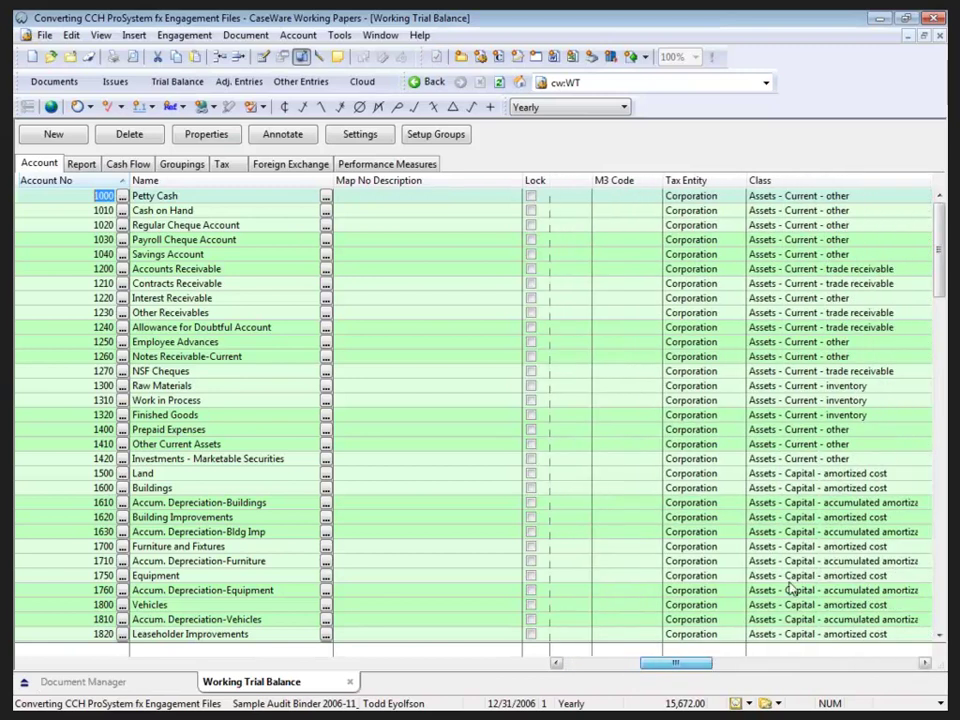
click(343, 37)
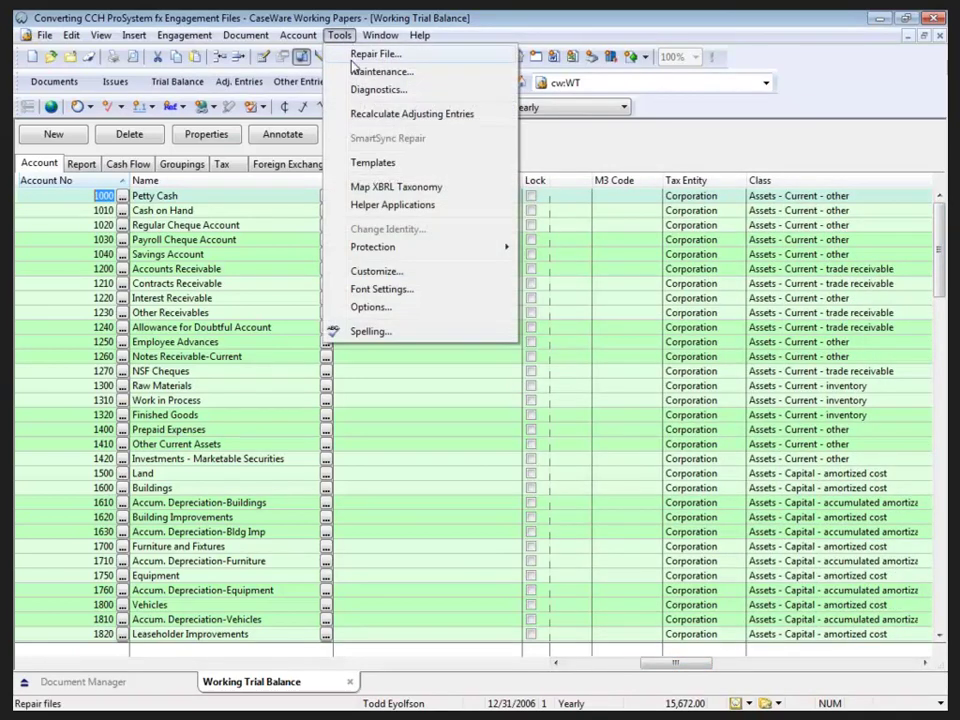
click(379, 312)
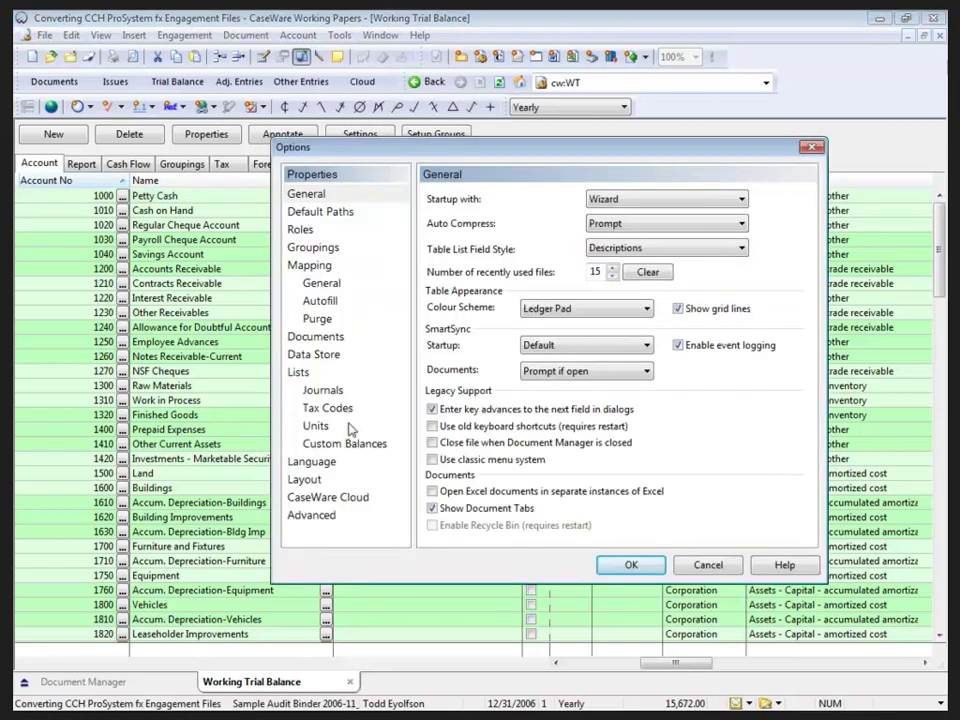
click(330, 302)
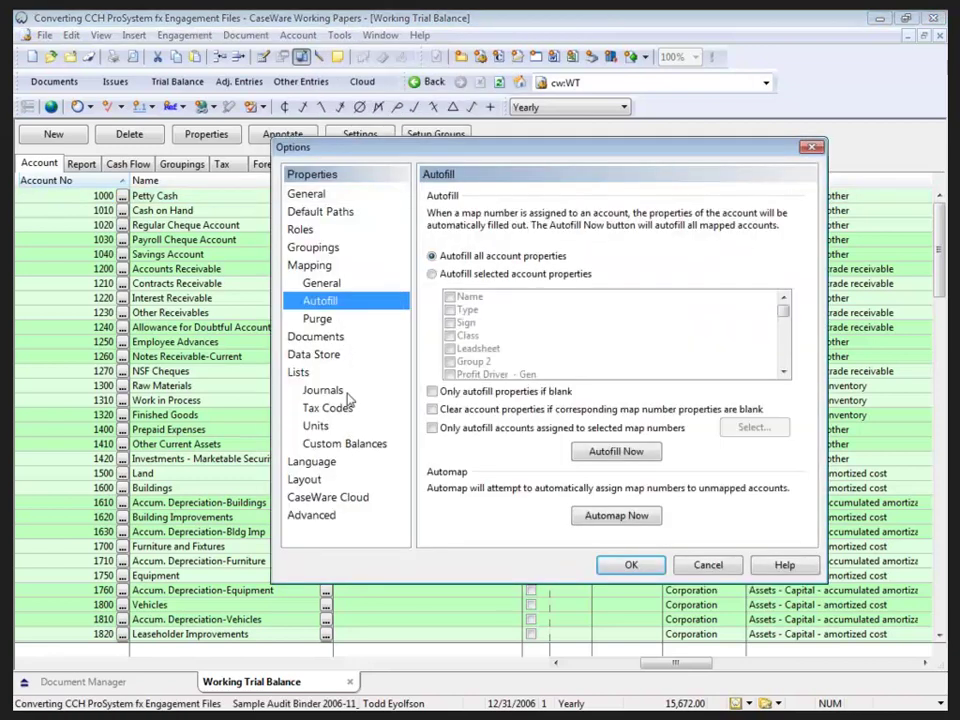
click(601, 519)
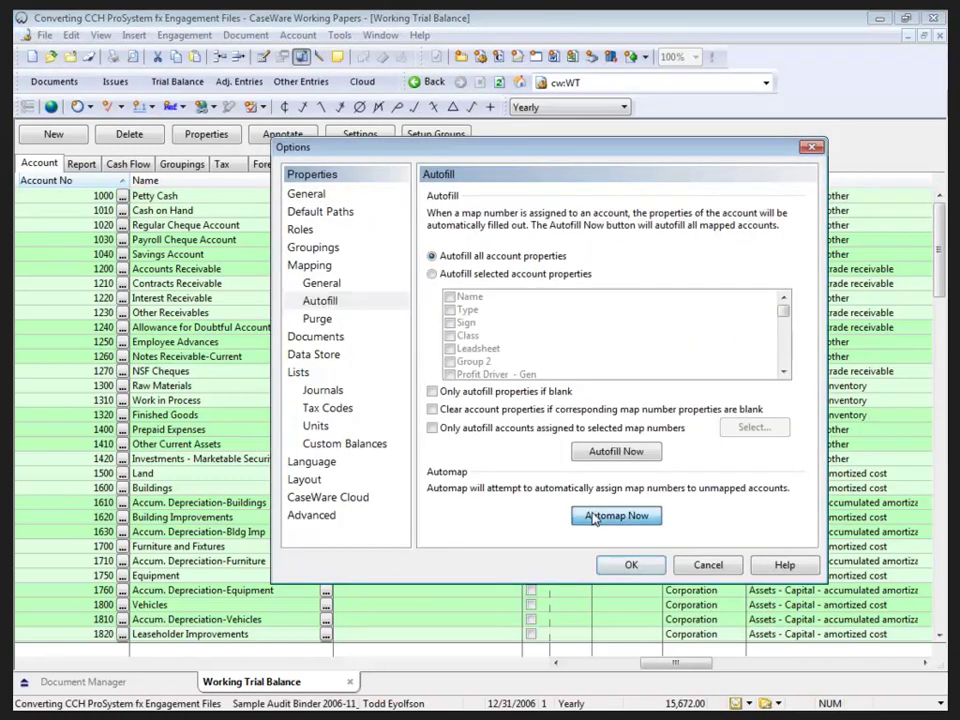
click(631, 565)
drag(664, 663, 558, 658)
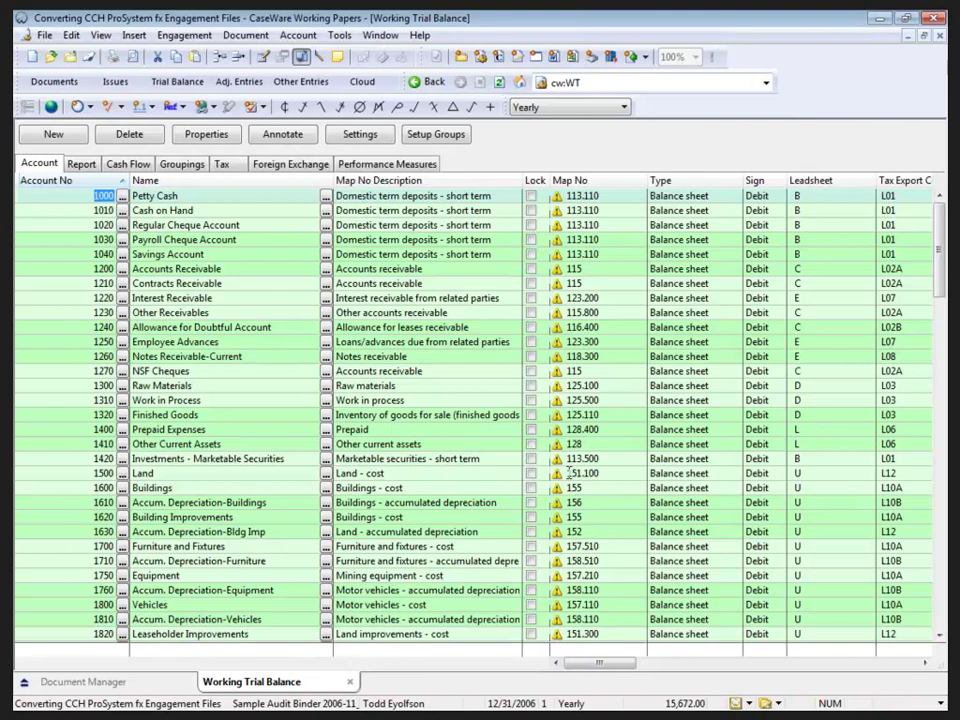
- In the document list, select the Financial Statements and Audit Report document
mouse_move(560, 466)
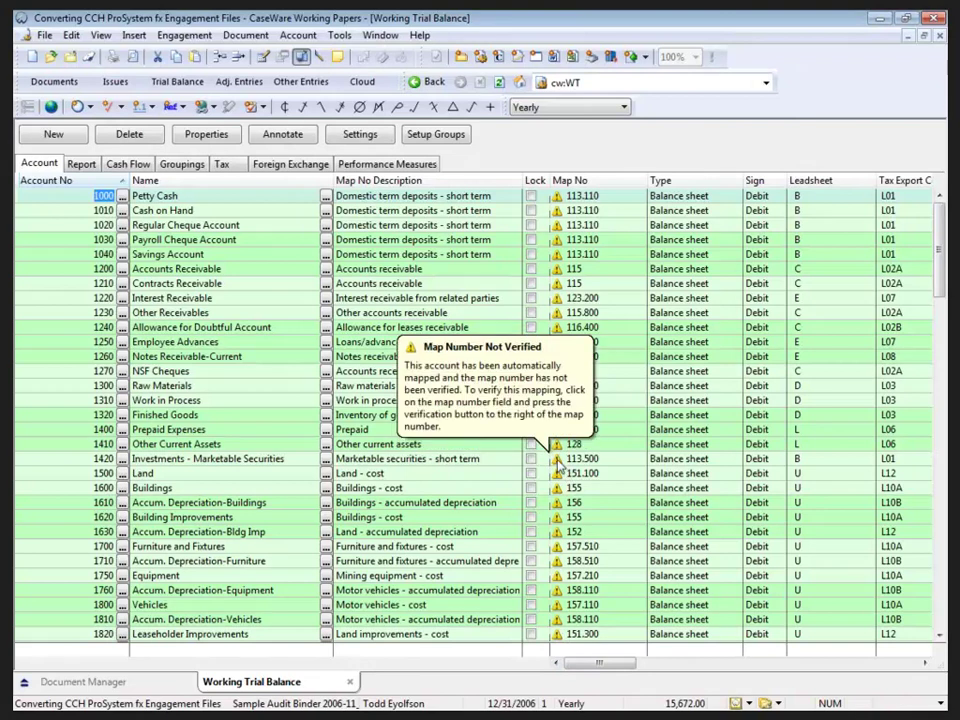
click(48, 83)
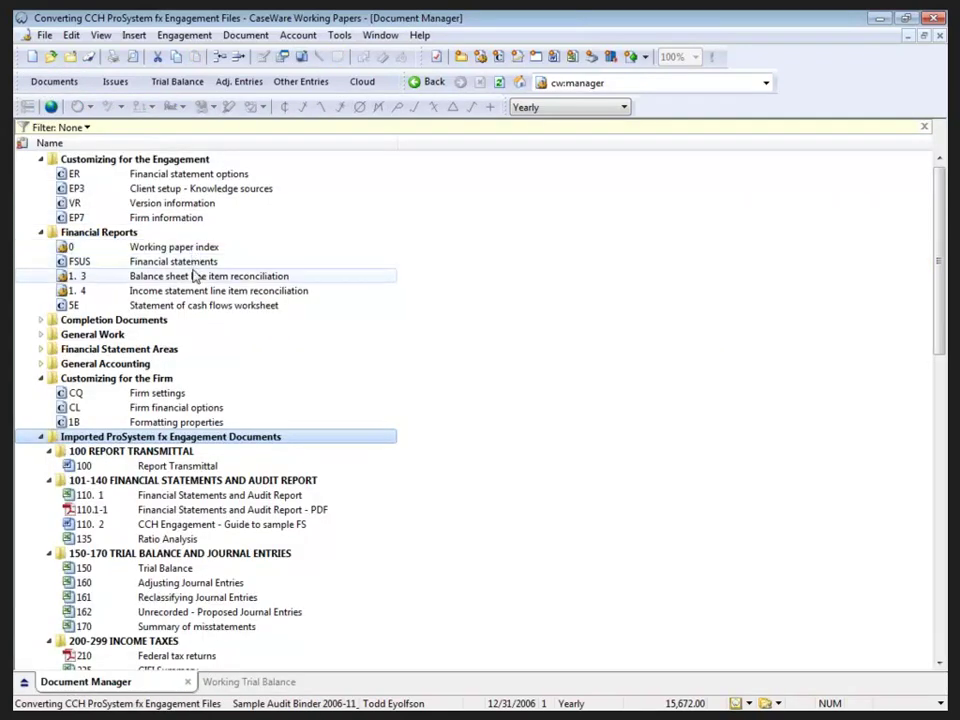
scroll(199, 276, down, 3)
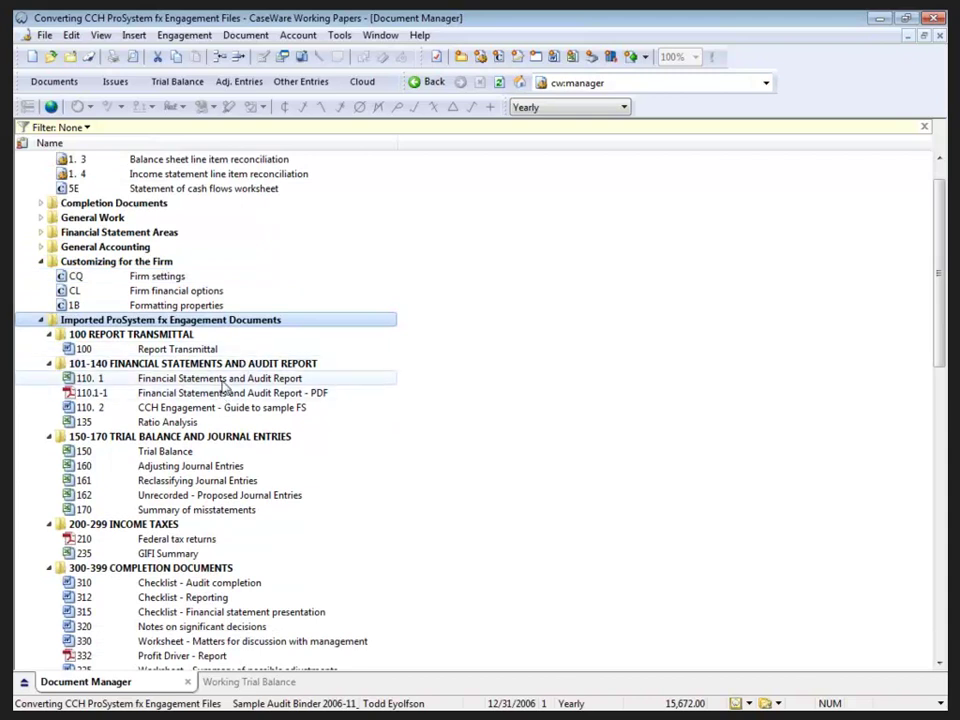
click(222, 379)
scroll(240, 470, down, 1)
scroll(240, 472, down, 1)
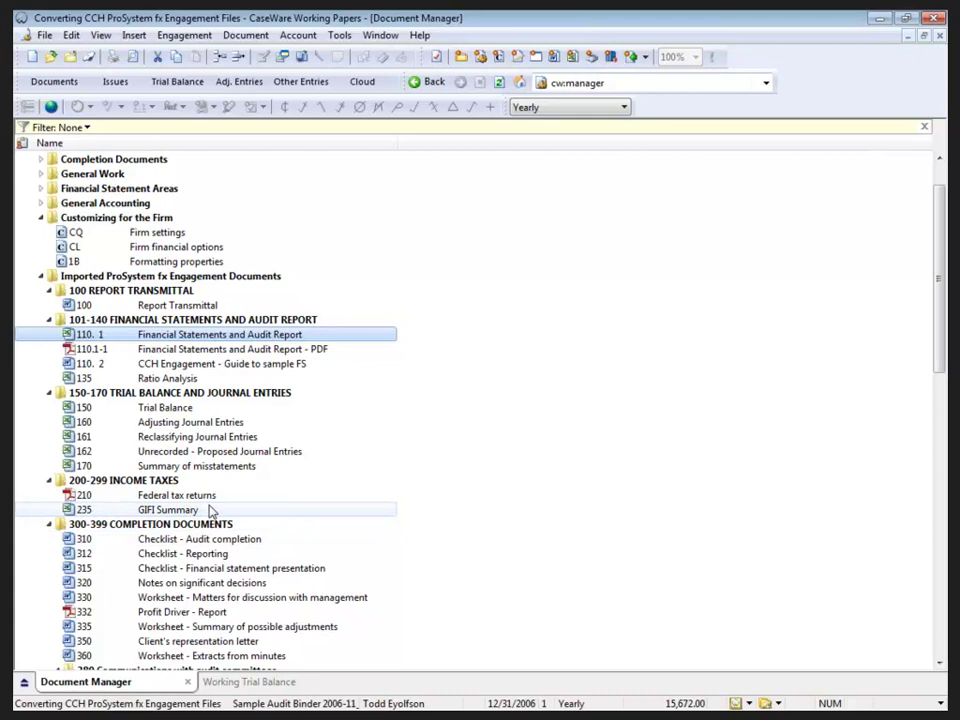
- Reopen the Working Trial Balance and bring up the File > Import options
click(172, 82)
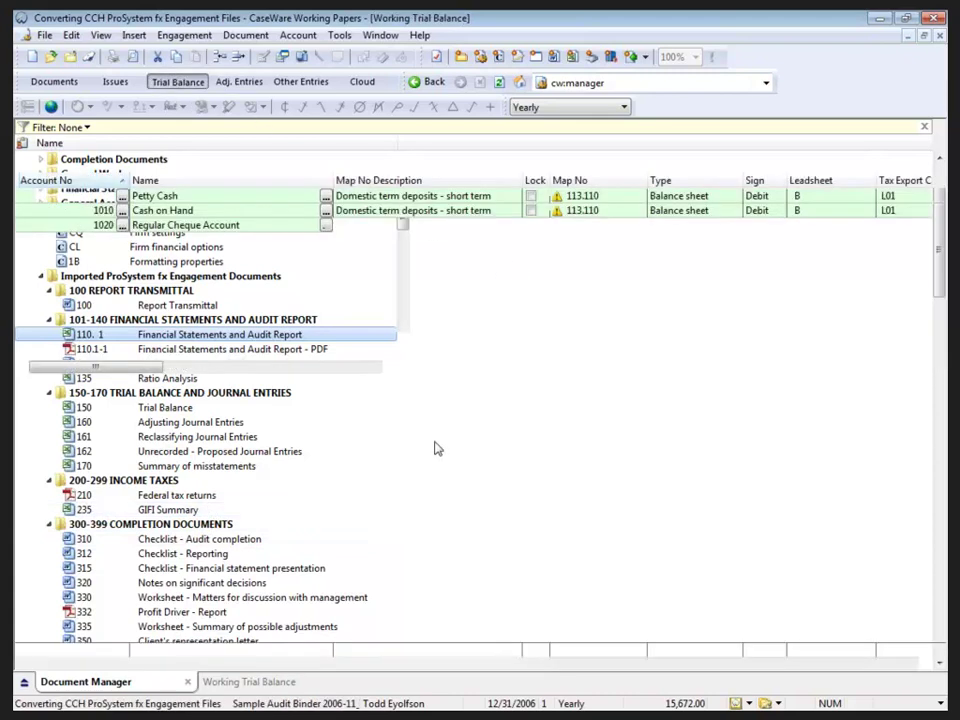
mouse_move(596, 669)
mouse_down()
mouse_move(621, 669)
mouse_move(613, 662)
mouse_up()
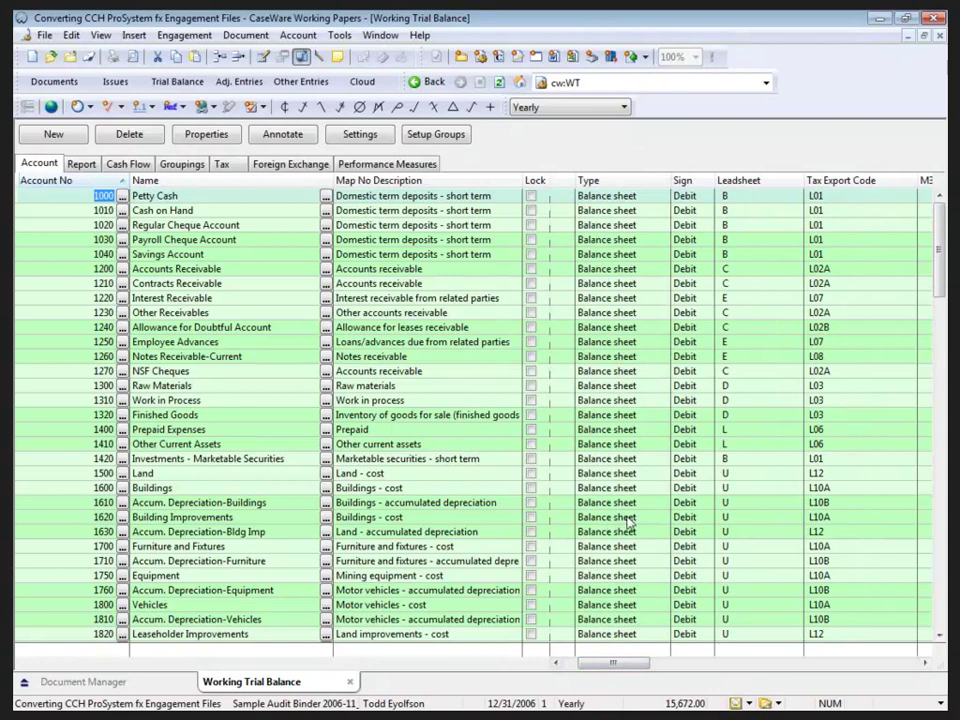
click(43, 35)
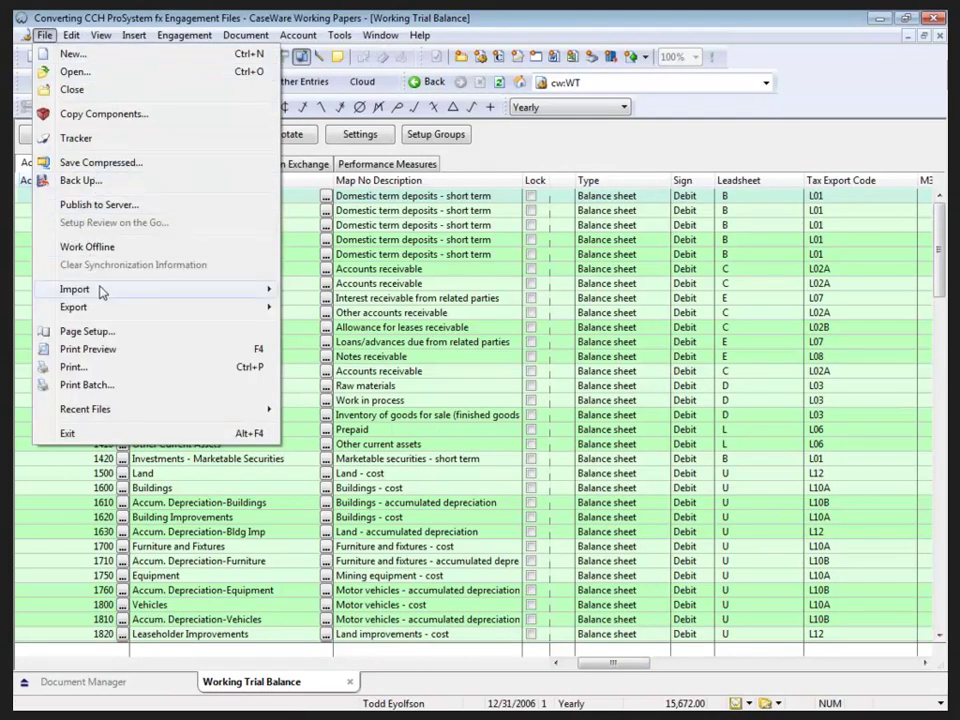
mouse_move(104, 290)
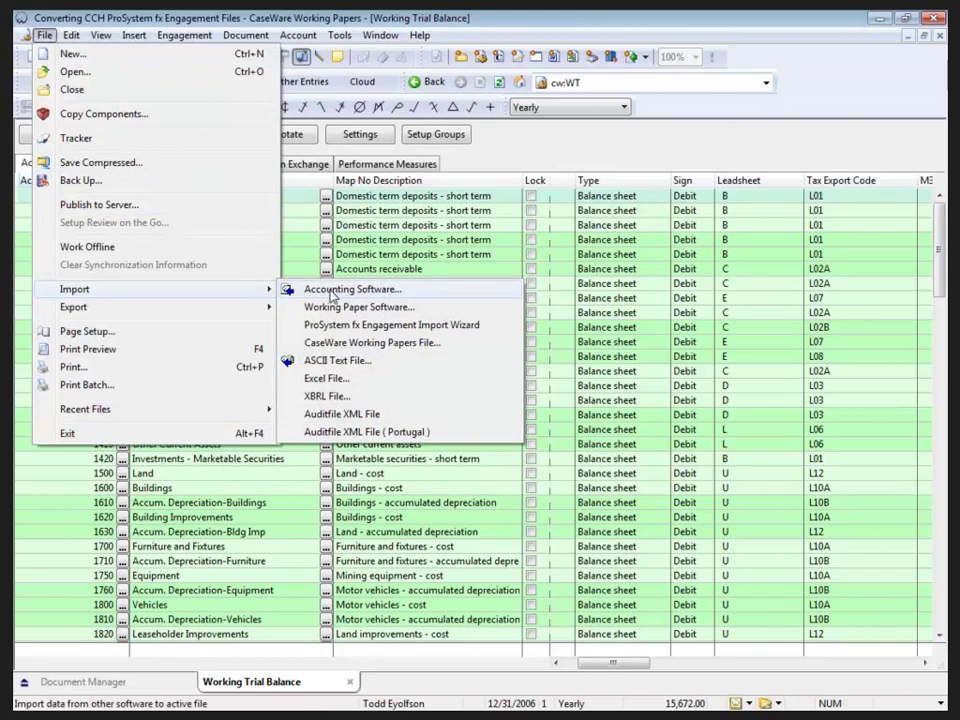
- Re-import the ProSystem fx binder with Leadsheet as CaseWare Group 1 and Financial Statements skipped
click(343, 307)
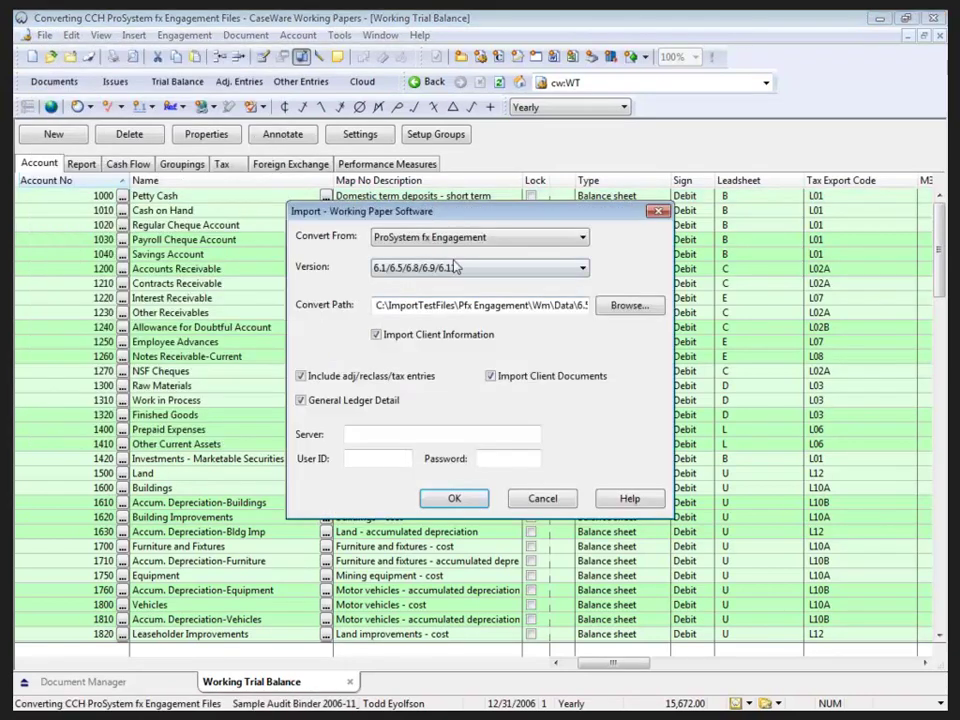
key(Return)
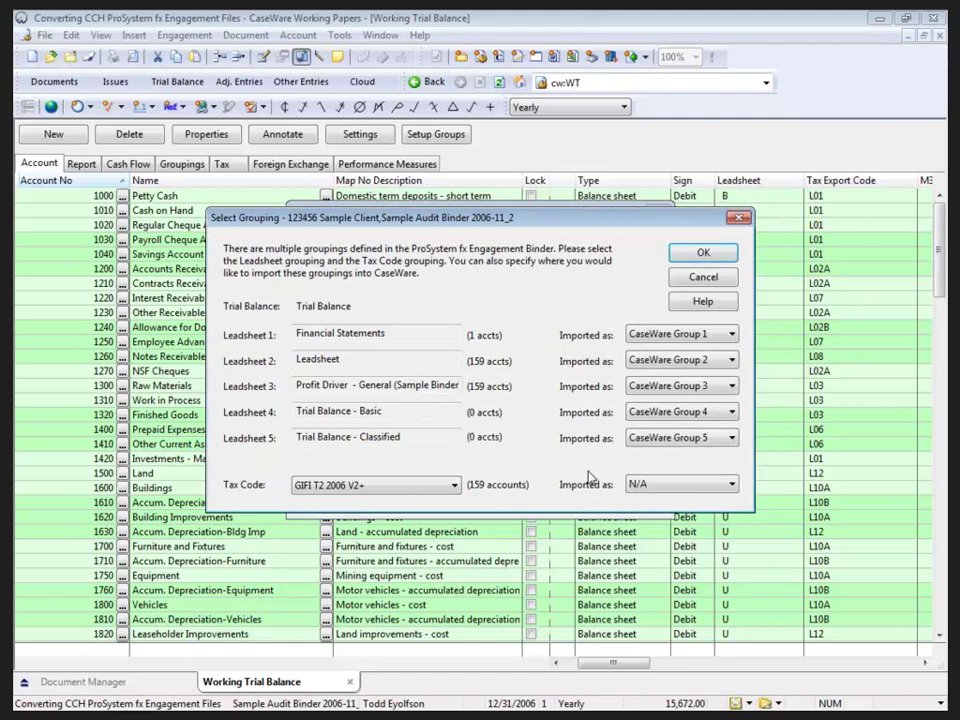
click(682, 359)
click(676, 372)
click(682, 334)
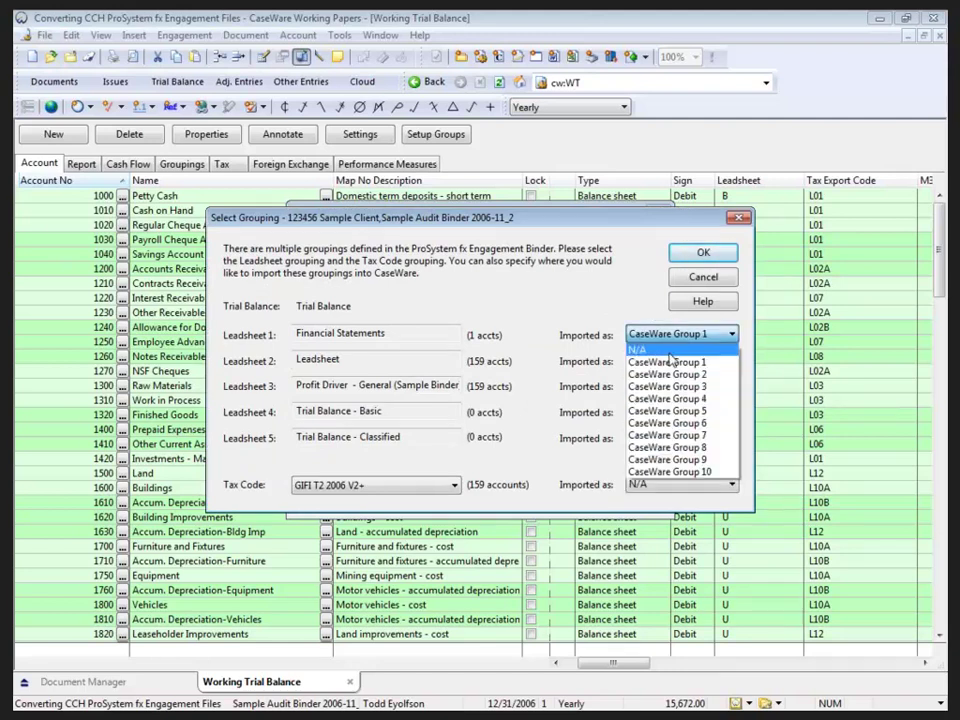
click(660, 347)
click(705, 252)
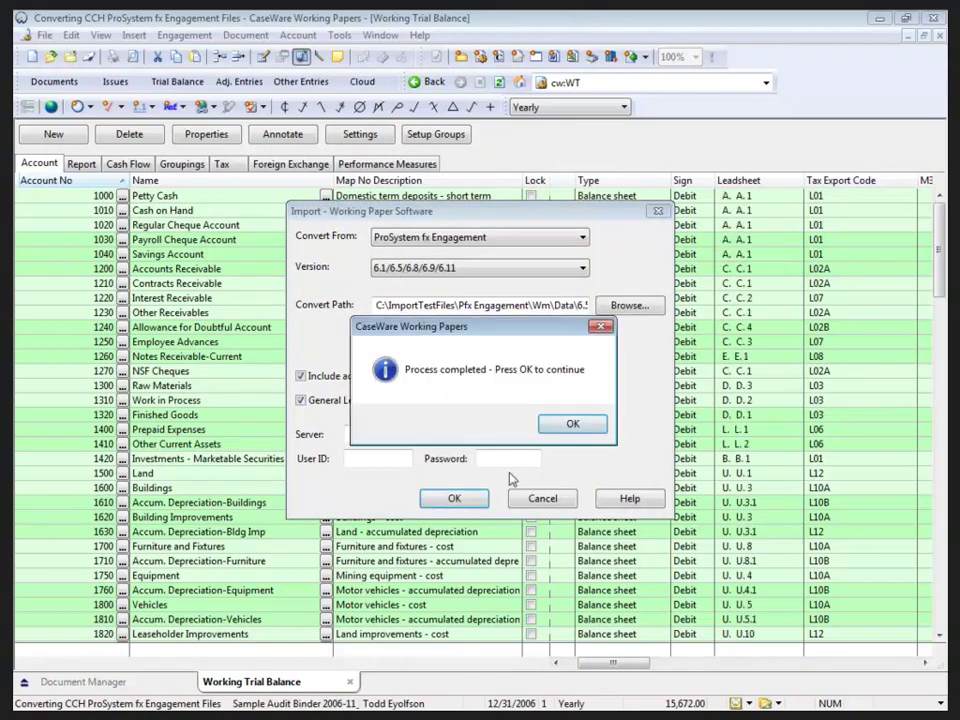
click(572, 424)
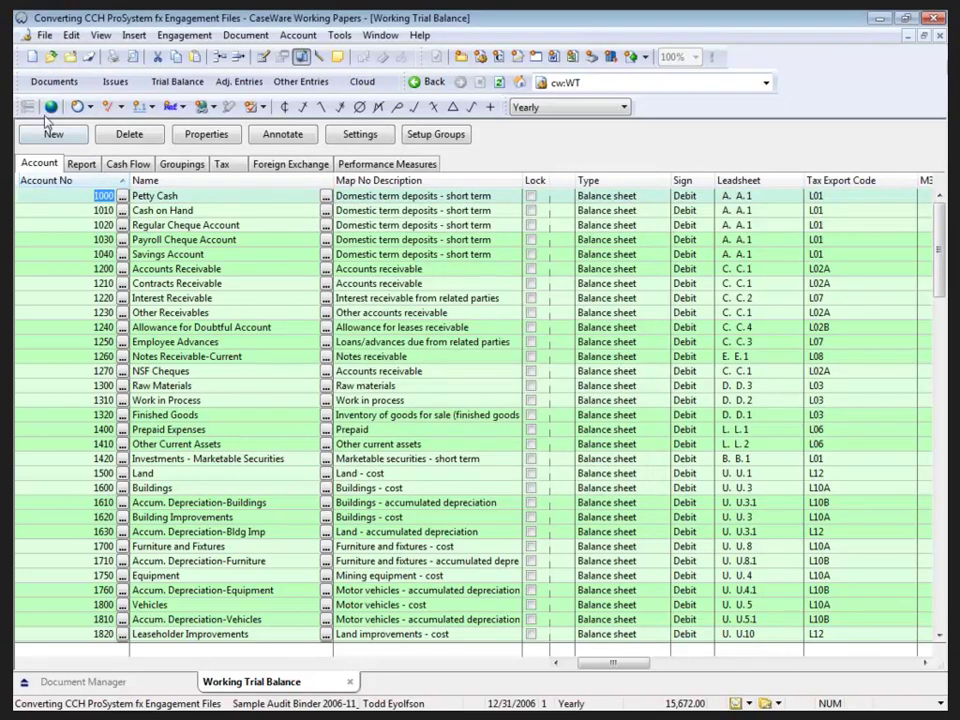
- Switch to the Document Manager listing the Imported ProSystem fx Engagement Documents folders
click(54, 81)
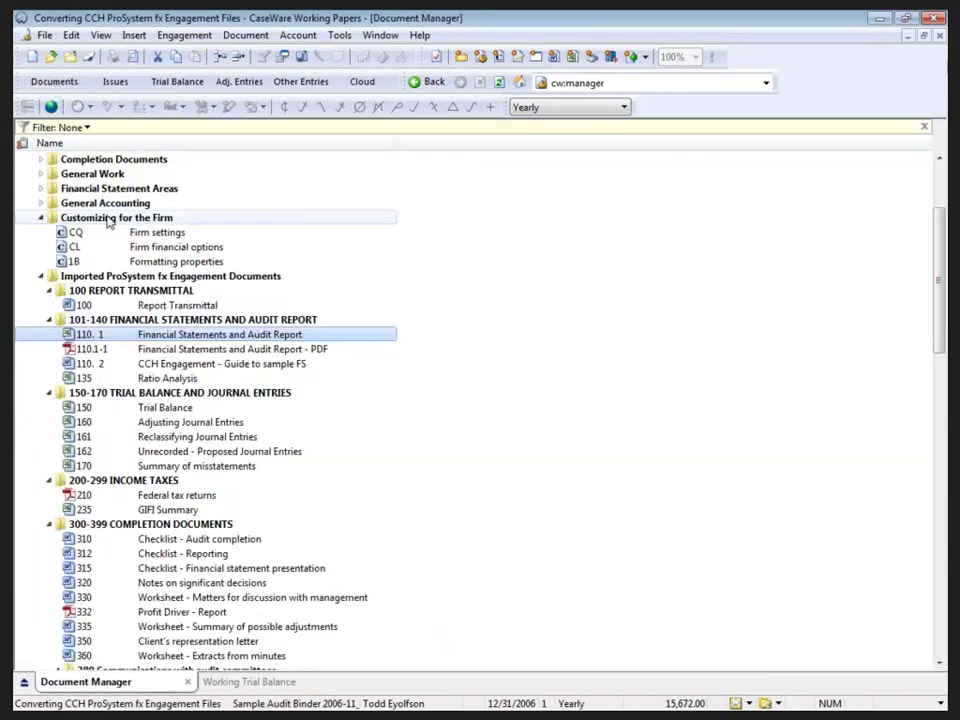
- Open document 110.1 in Excel and inspect the Balance Sheet TBLink cell B10 showing #VALUE!
double_click(173, 340)
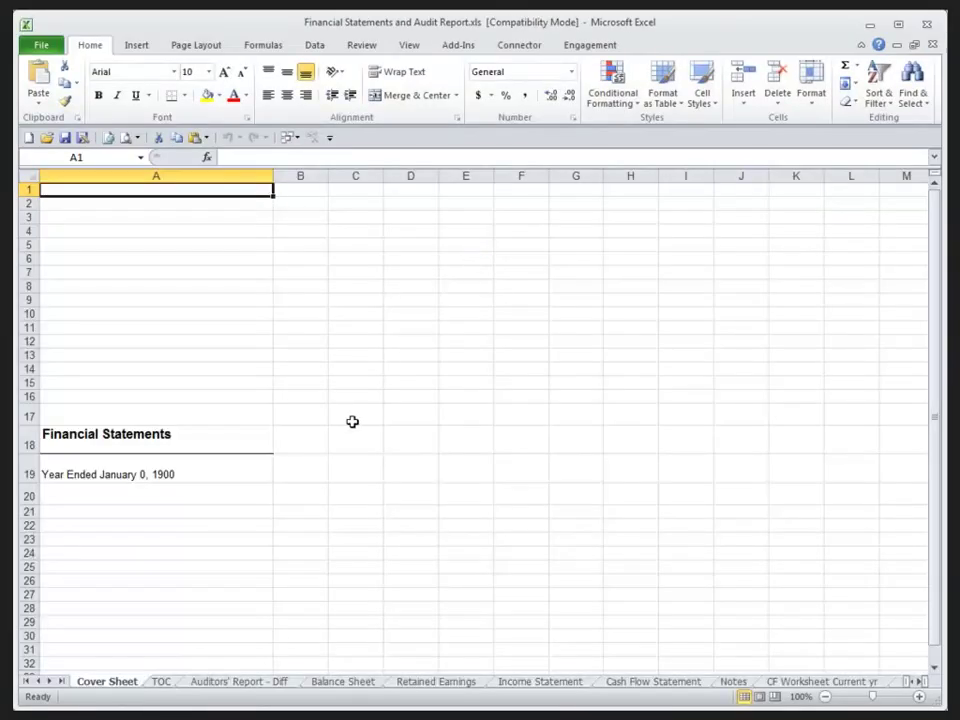
scroll(352, 421, down, 2)
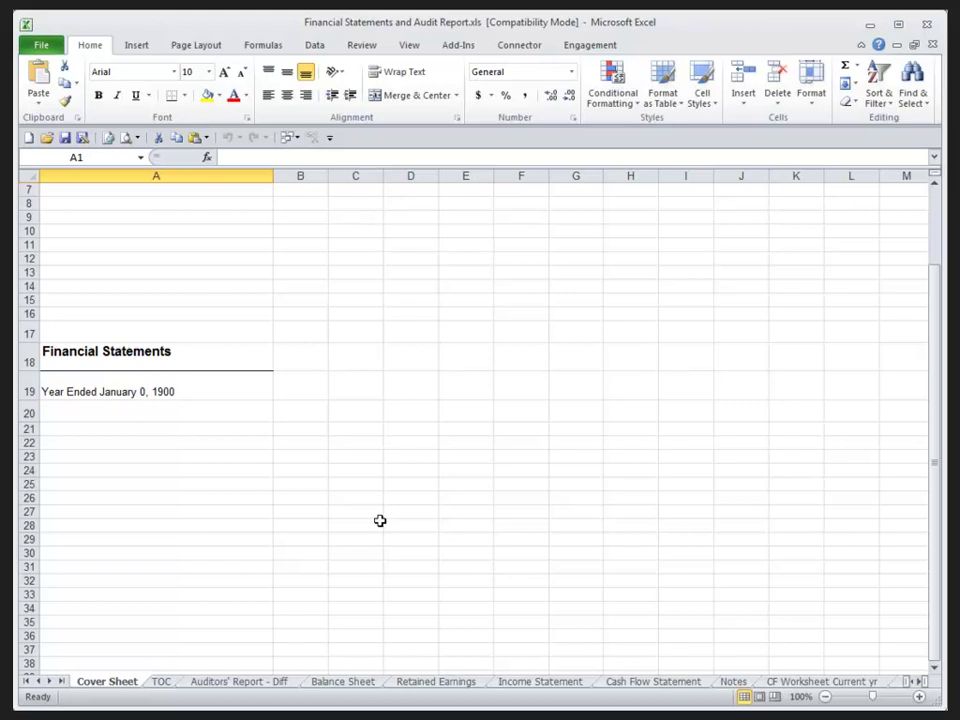
click(246, 684)
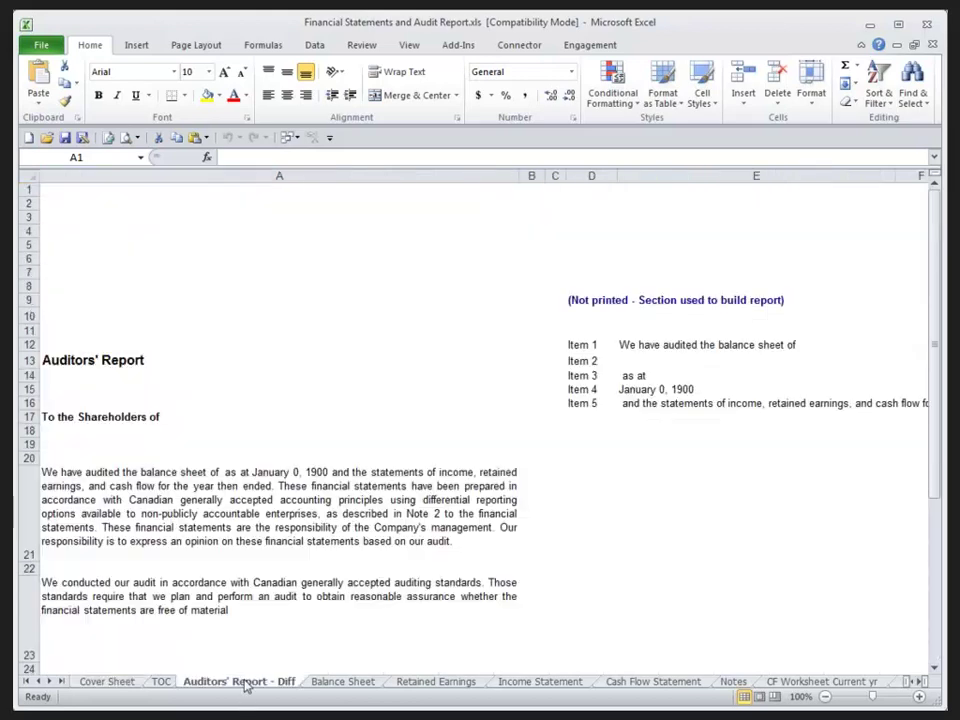
click(313, 682)
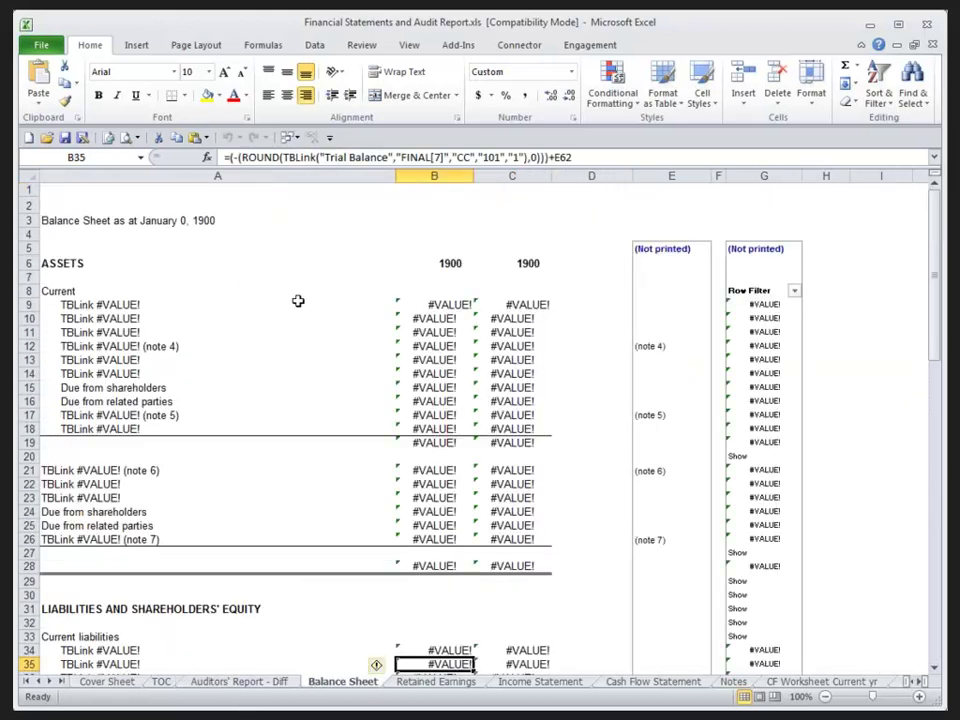
click(422, 318)
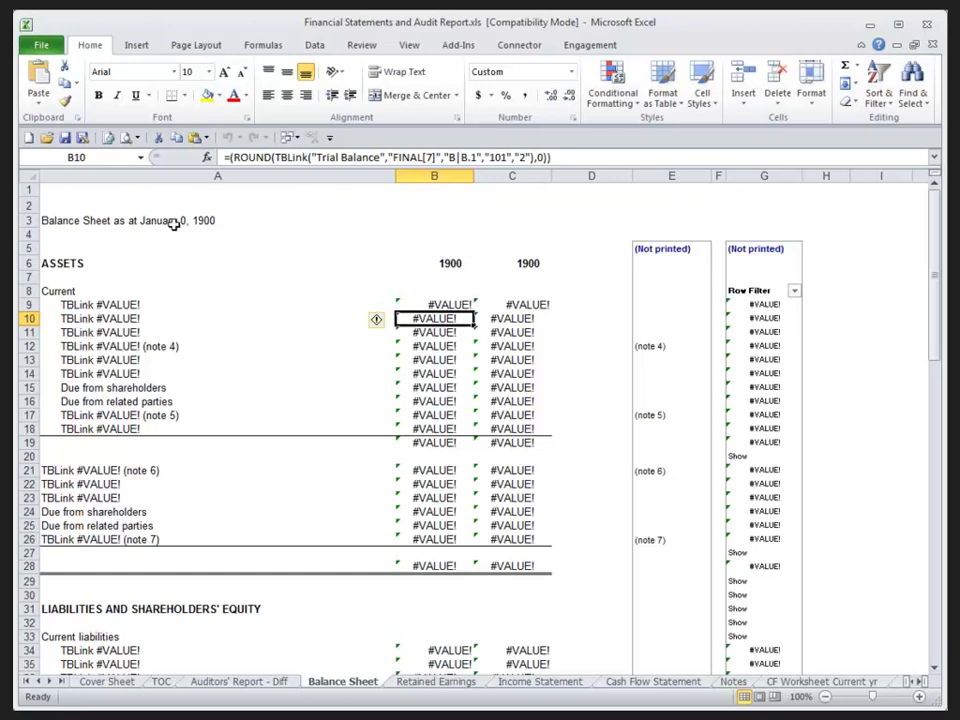
click(92, 192)
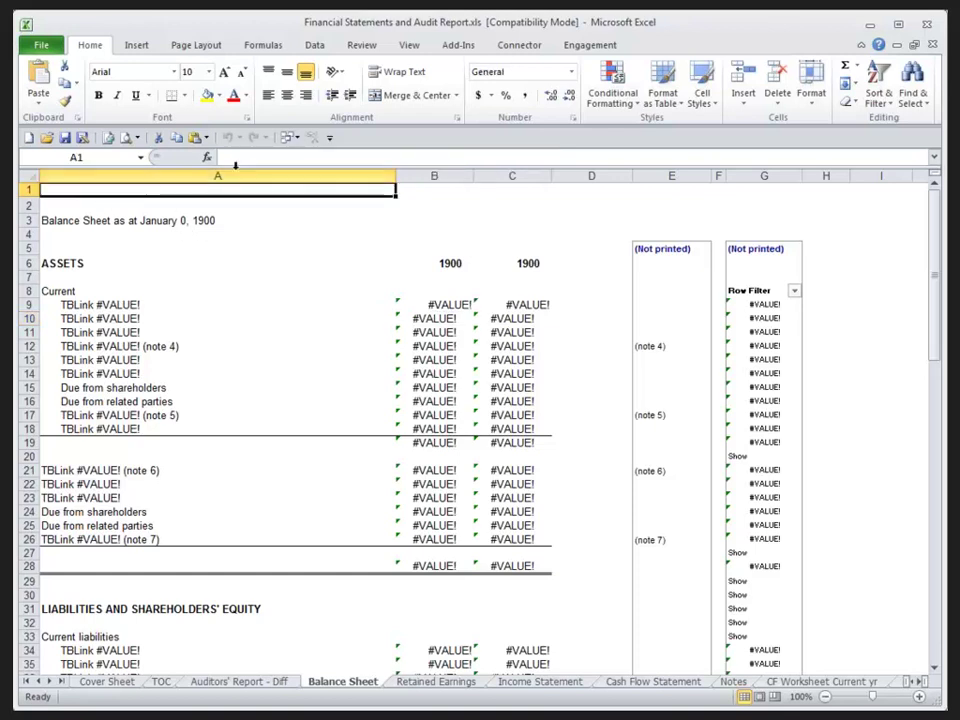
- Run Connector's Convert Third Party Formulas on the ProSystem formulas and choose Replace All
click(508, 45)
click(90, 65)
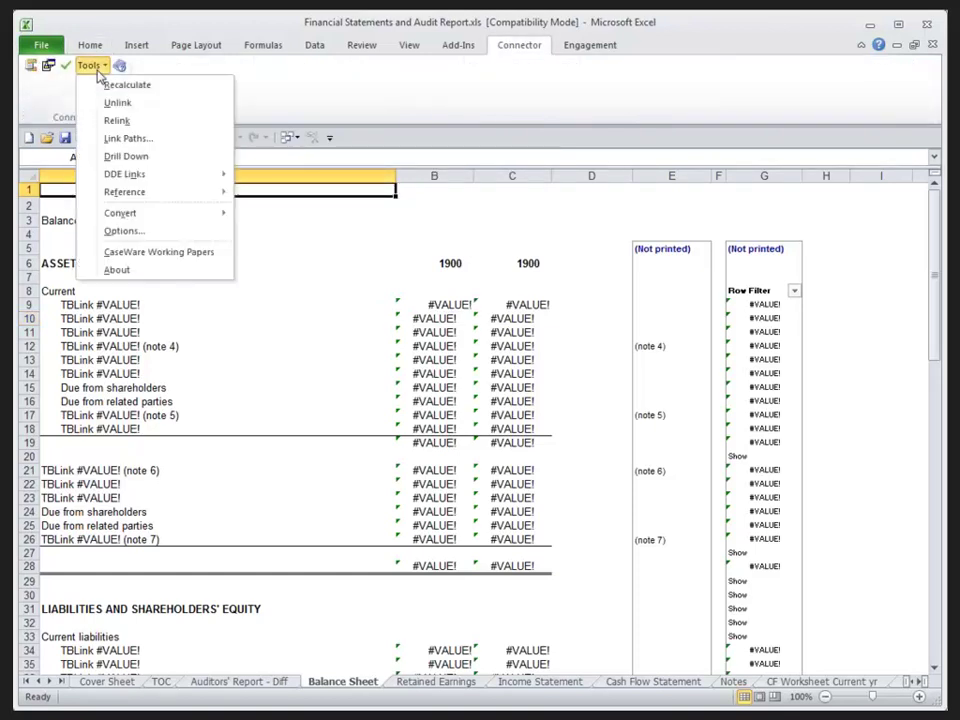
mouse_move(118, 213)
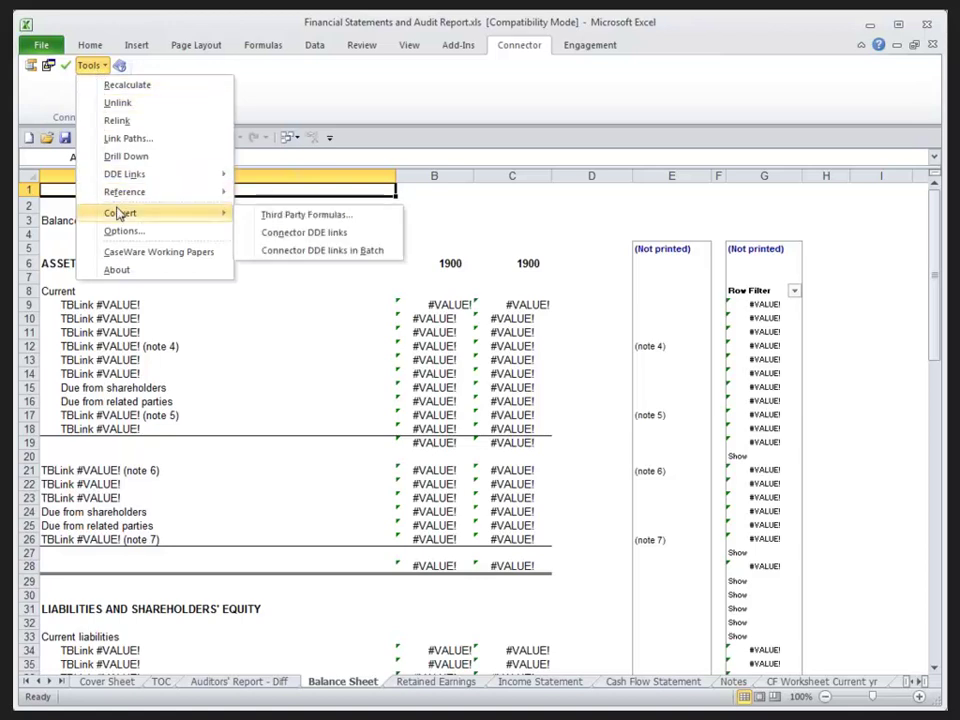
click(264, 214)
click(452, 402)
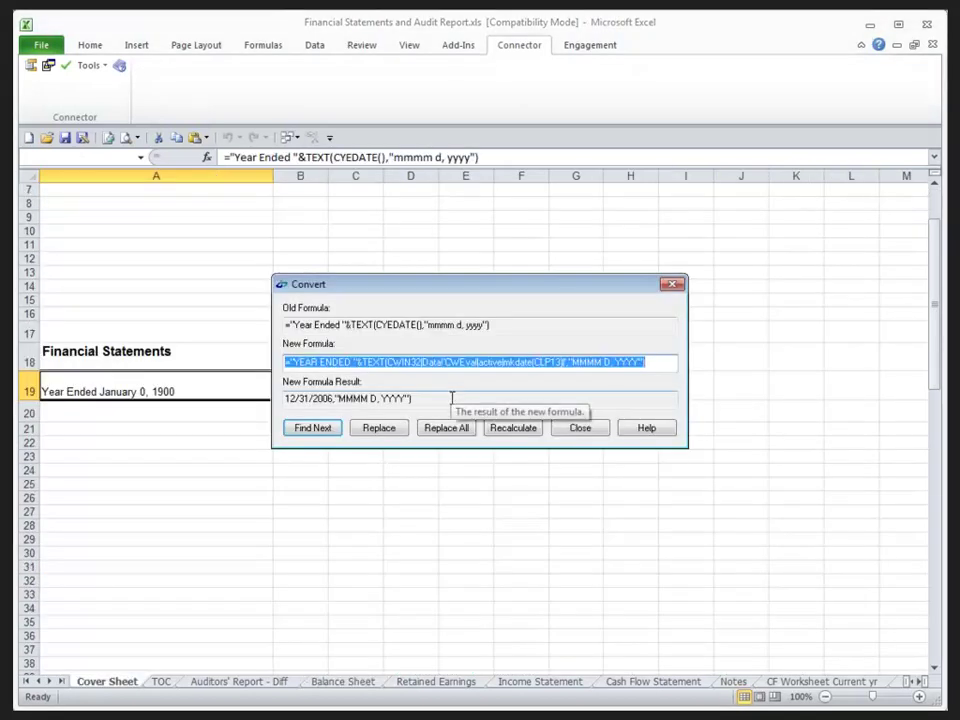
click(450, 430)
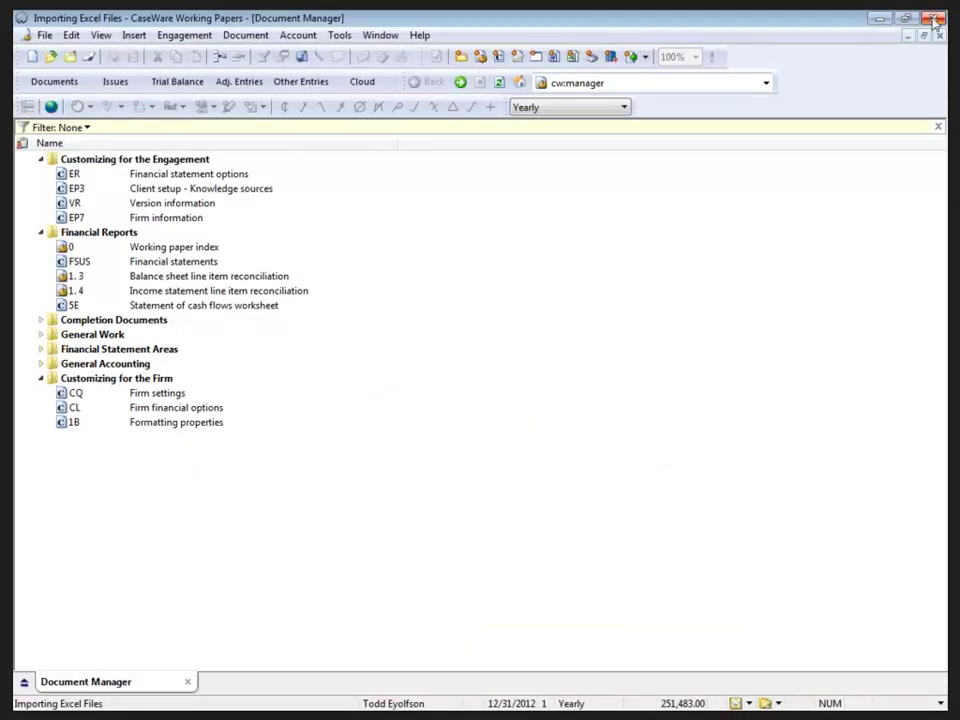
- Close both extra CaseWare client files, declining compression for each
click(913, 35)
click(435, 414)
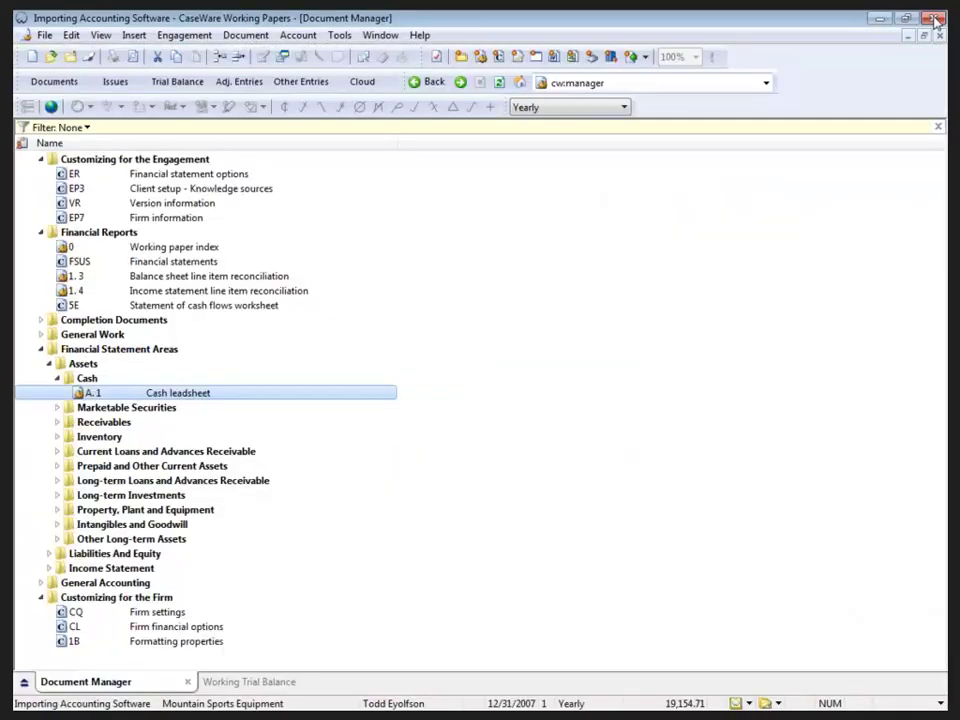
click(936, 35)
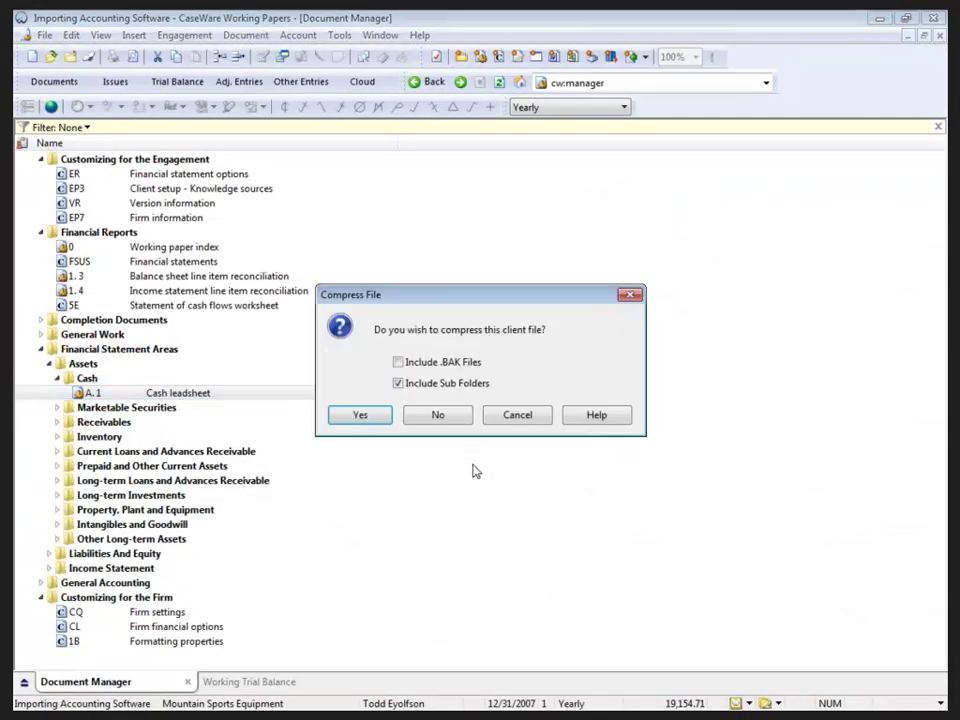
click(454, 422)
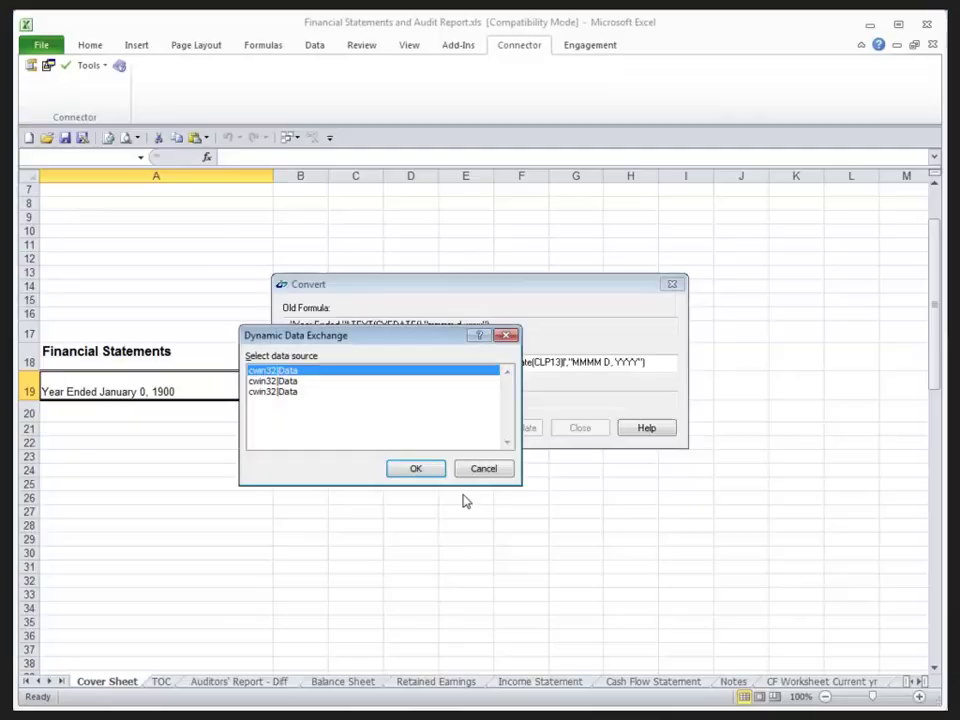
- Answer each Dynamic Data Exchange prompt so CYEDATE and CLIENTNAME formulas become CWIN32 links
click(484, 468)
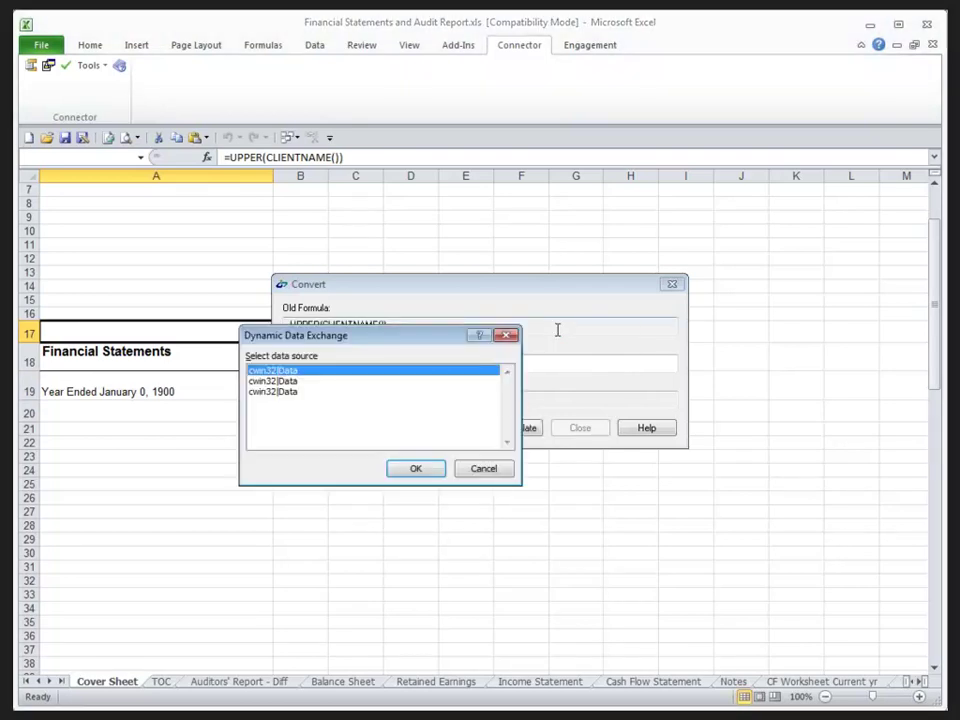
click(482, 469)
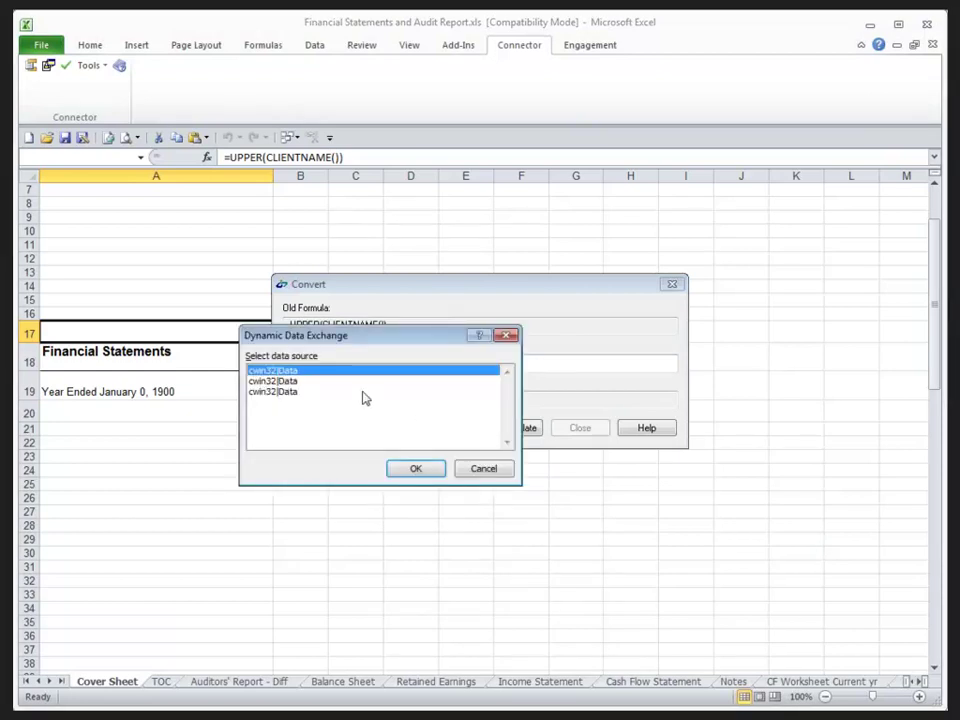
key(Escape)
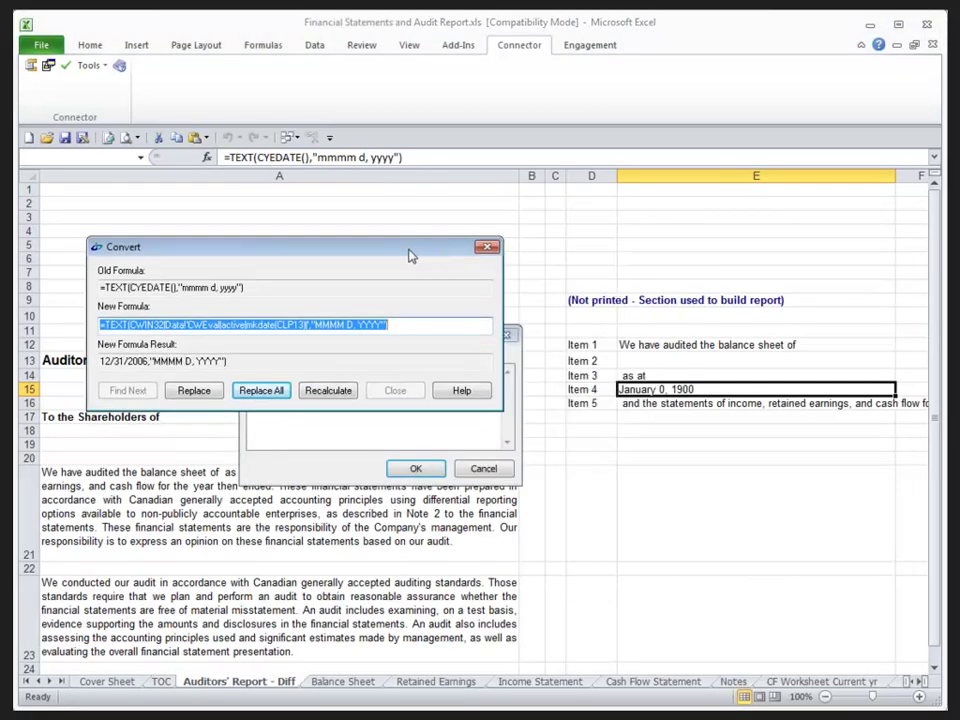
click(433, 466)
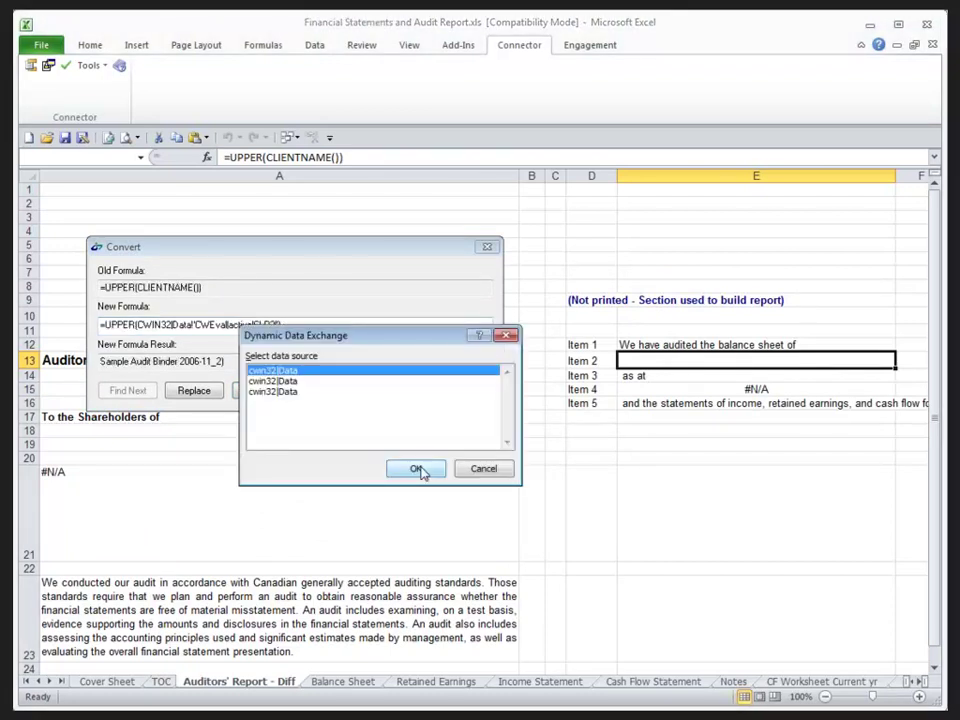
click(417, 469)
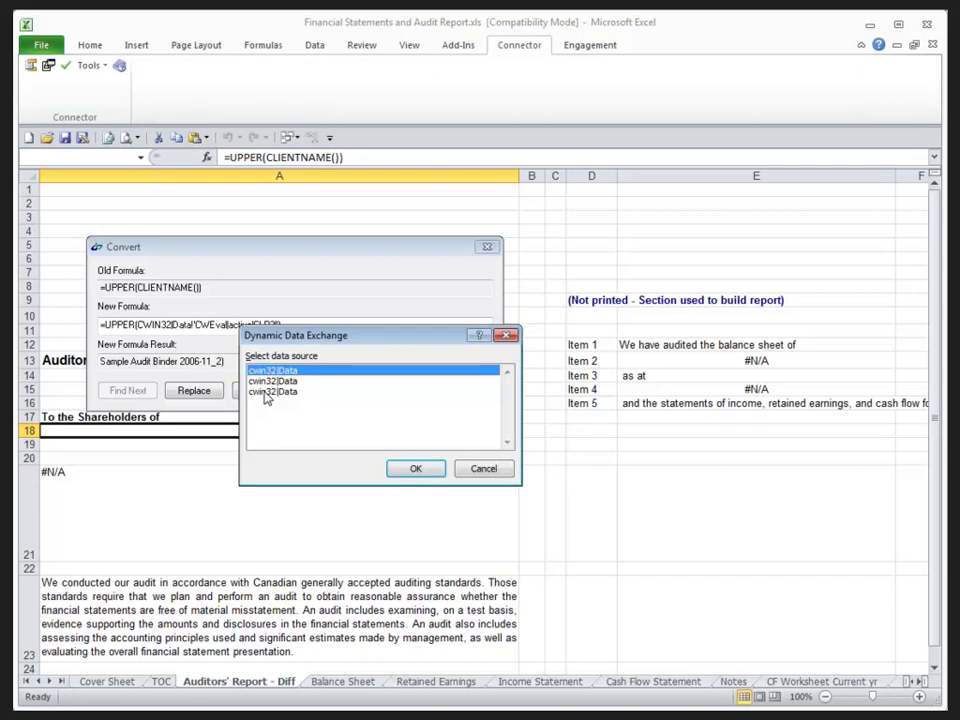
click(484, 472)
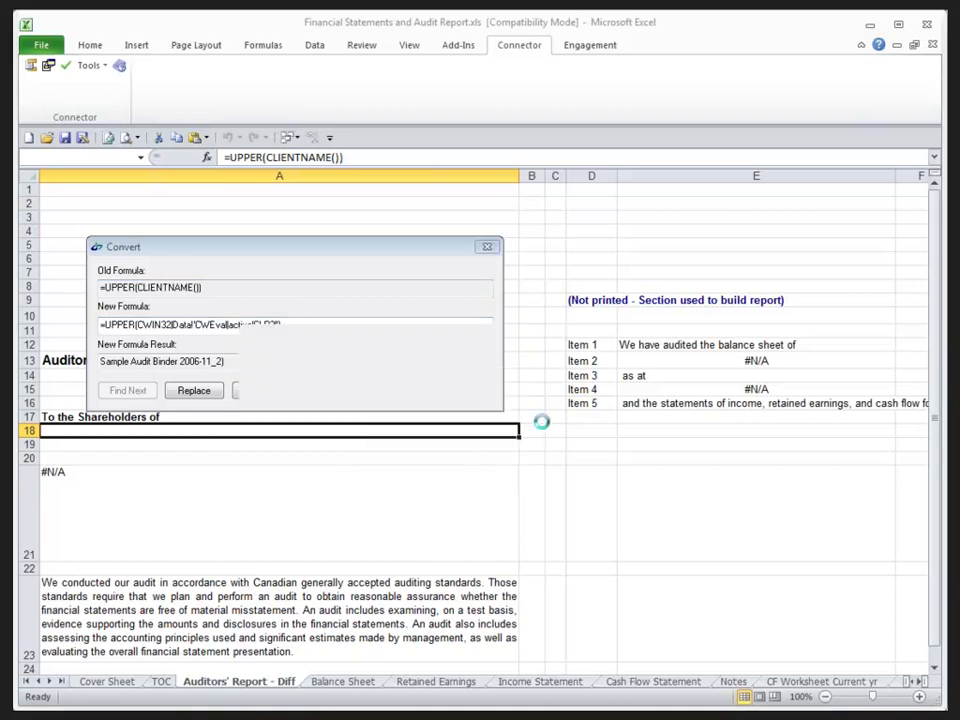